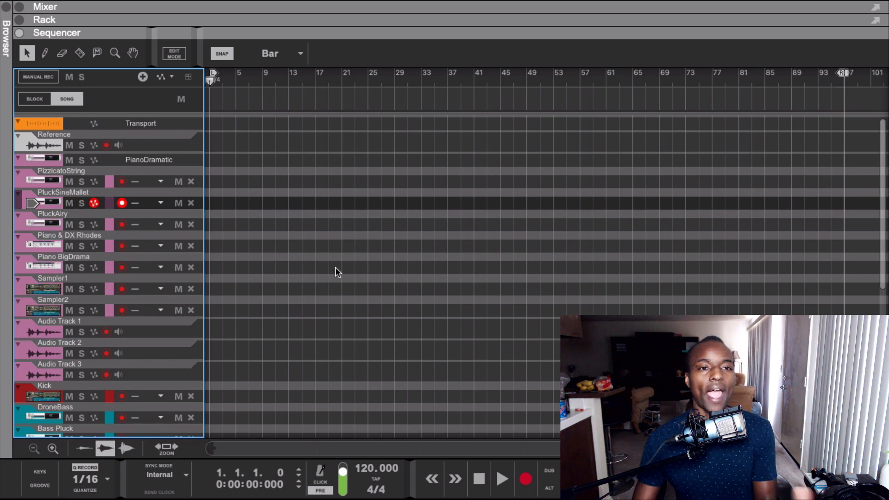
- Review the template's sequencer track list from the Reference track through the synths, kick, basses and percussion to the audio tracks
scroll(341, 259, "down", 5)
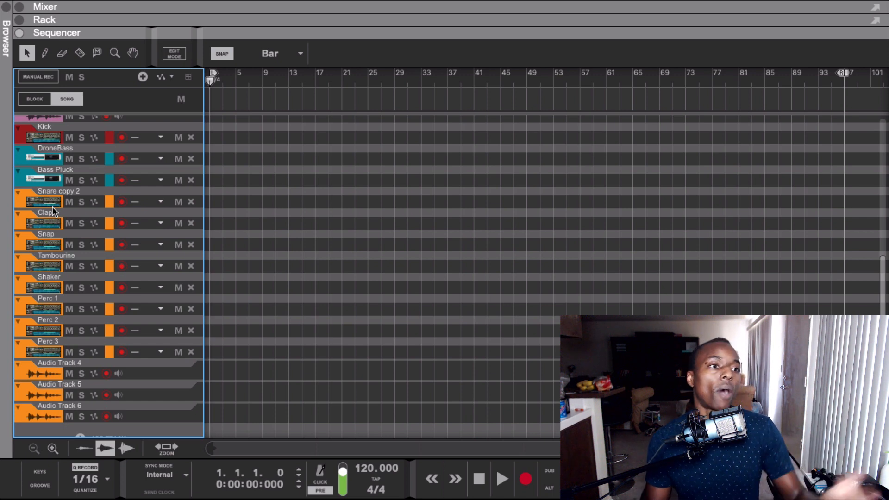
scroll(58, 206, "up", 5)
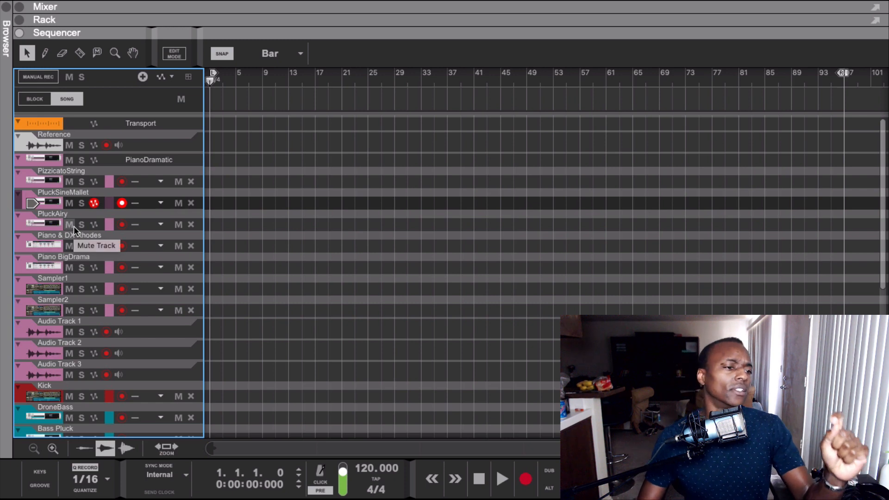
scroll(149, 266, "down", 5)
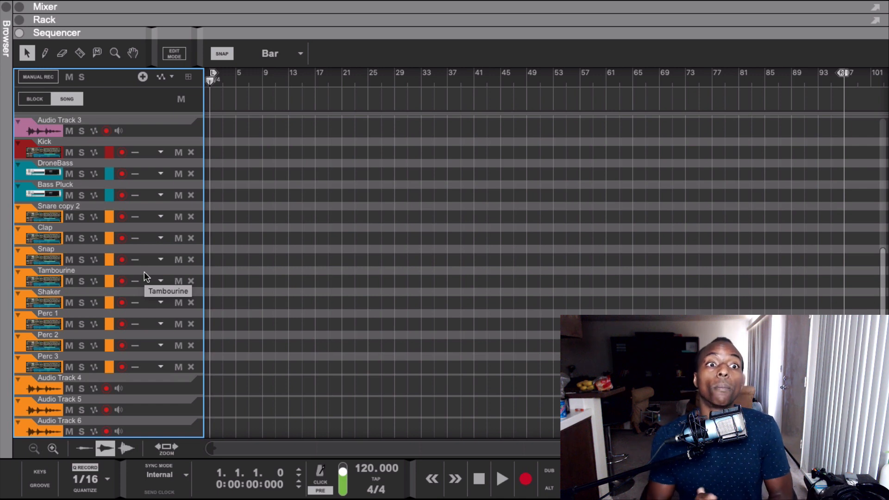
scroll(144, 271, "up", 5)
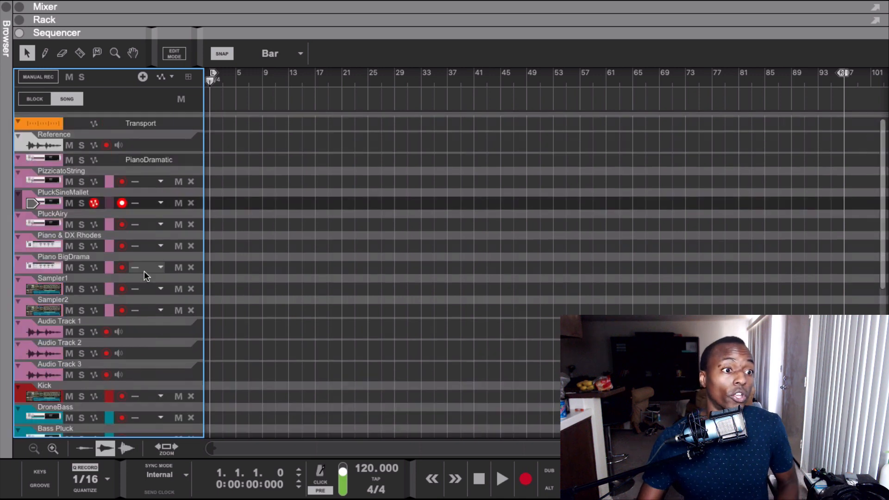
left_click(51, 229)
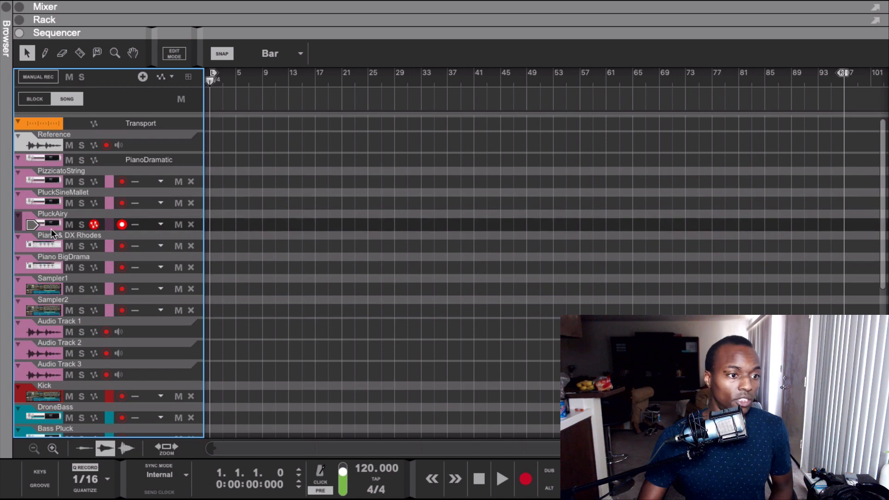
left_click(49, 202)
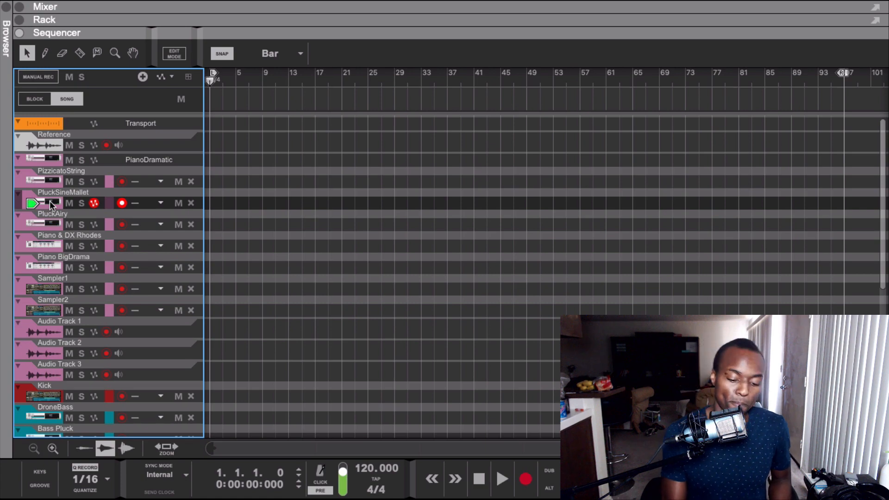
- Switch to the rack, unfold the Sampler1 mix channel and show its insert effects
double_click(49, 203)
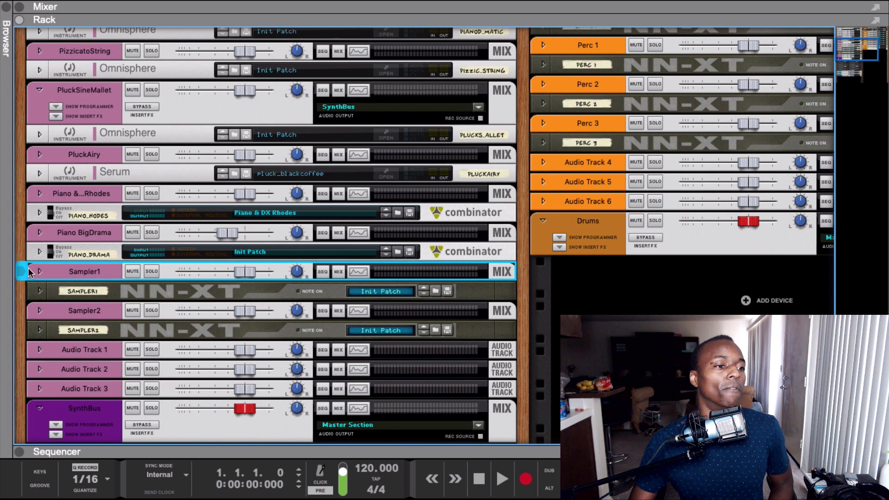
left_click(40, 271)
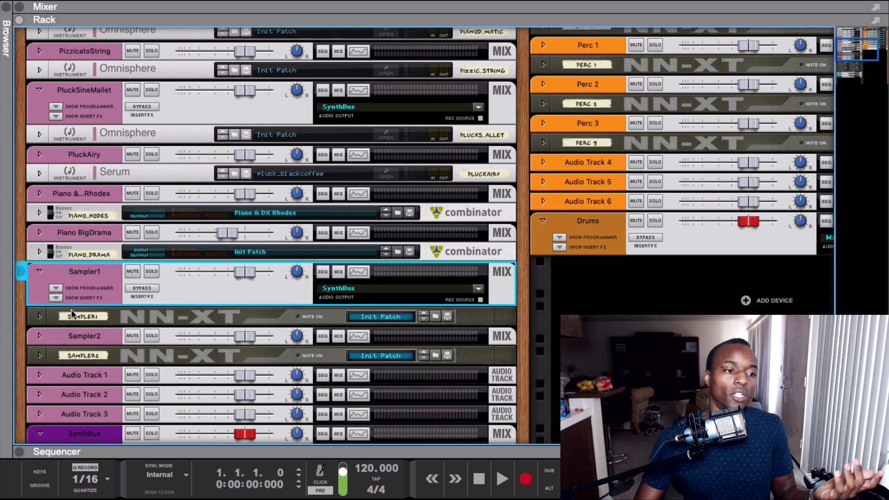
left_click(56, 297)
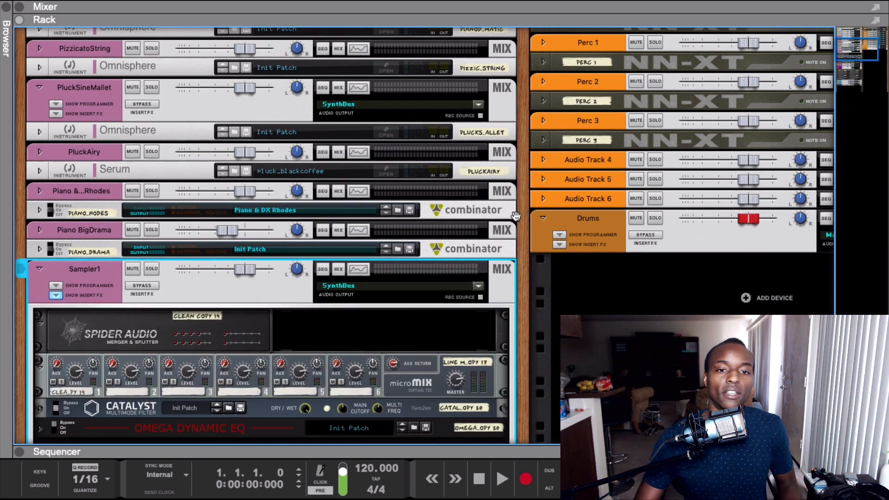
scroll(515, 217, "down", 10)
scroll(269, 141, "up", 4)
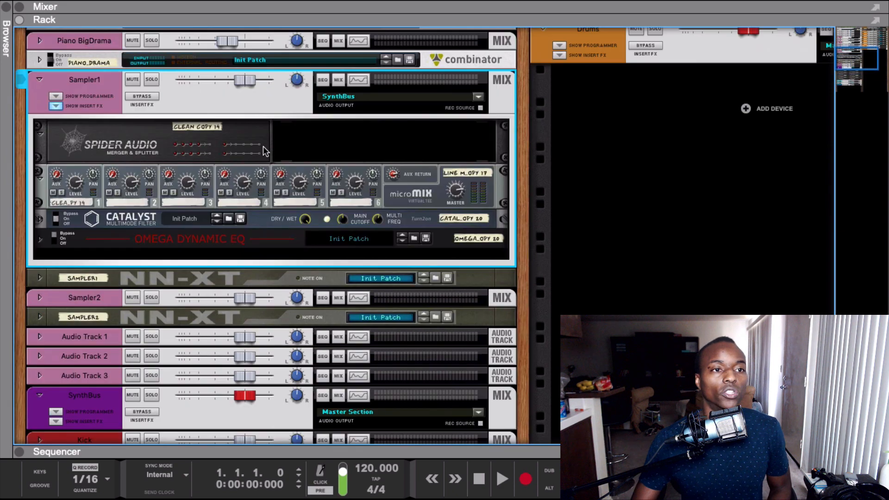
- Examine the Sampler1 insert chain: the Spider Audio splitter, microMIX line mixer, Catalyst filter and Omega Dynamic EQ
left_click(299, 169)
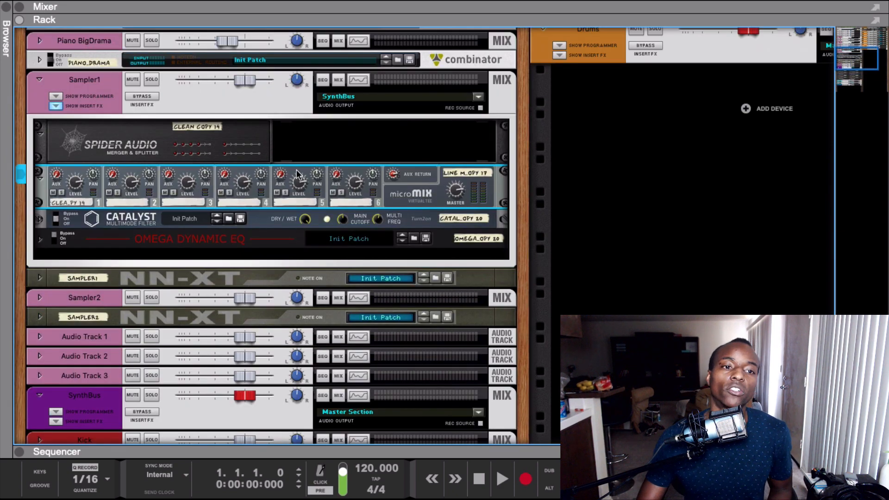
left_click(166, 137)
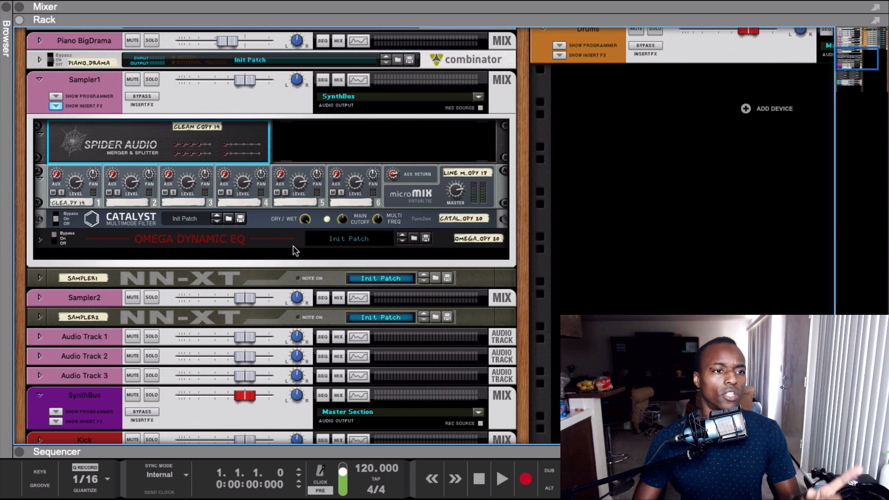
left_click(280, 240)
left_click(225, 149, "shift")
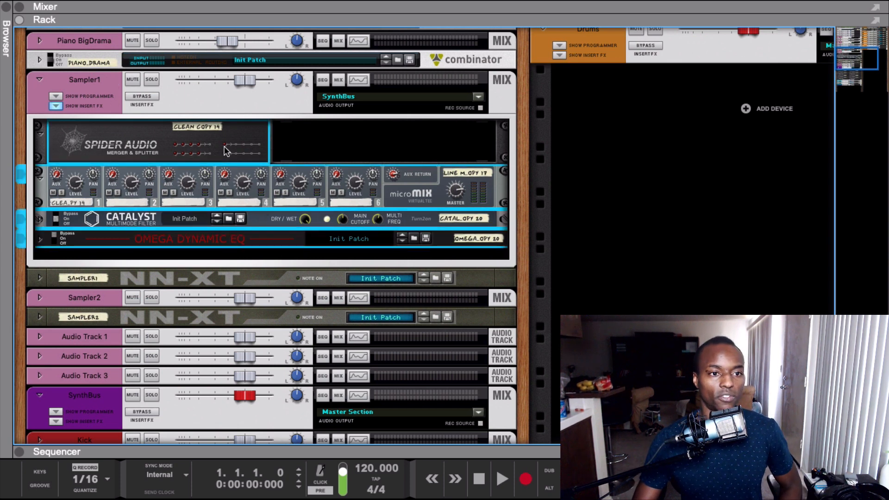
- Create a new audio track beneath Sampler1, unfold it and show its insert effects and programmer
left_click(119, 99)
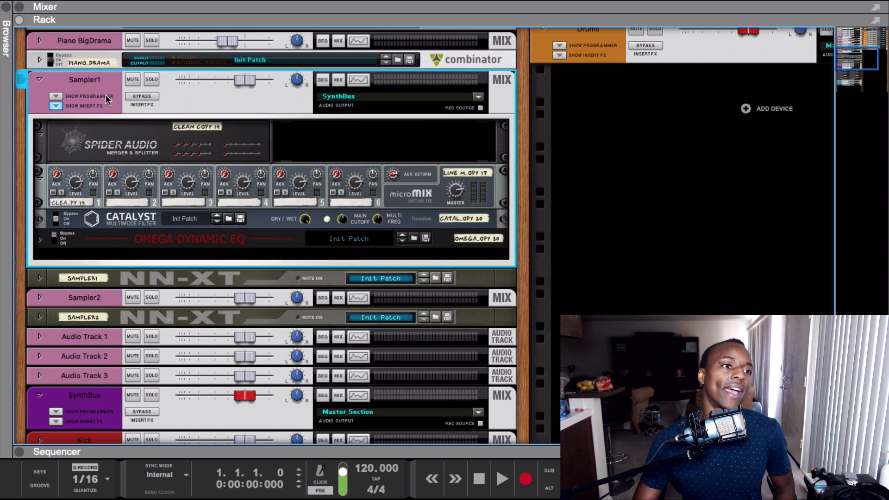
key("ctrl+t")
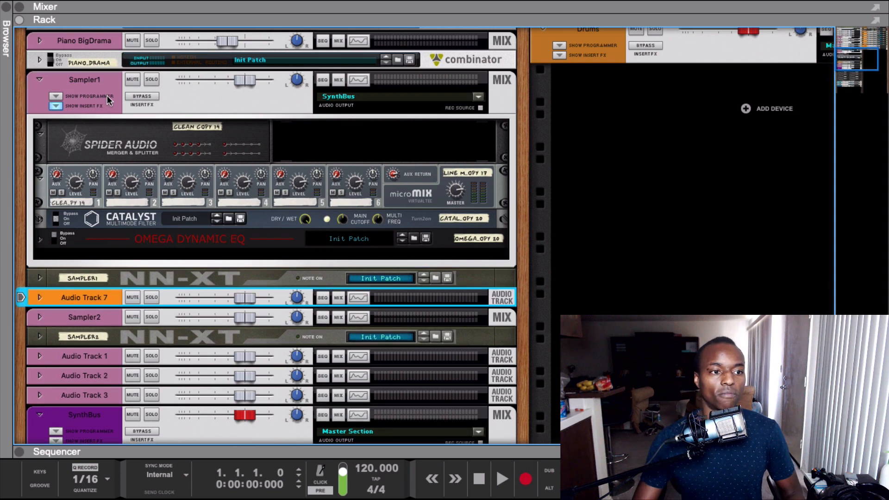
left_click(40, 297)
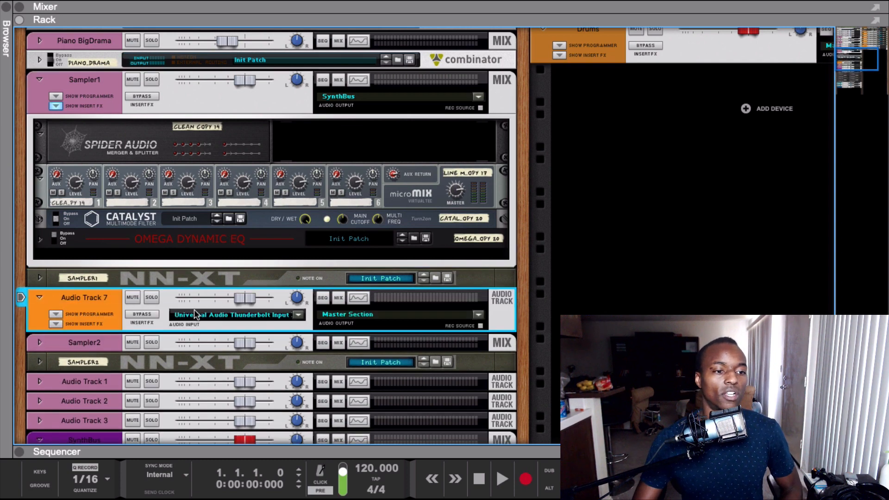
left_click(56, 324)
scroll(181, 271, "down", 10)
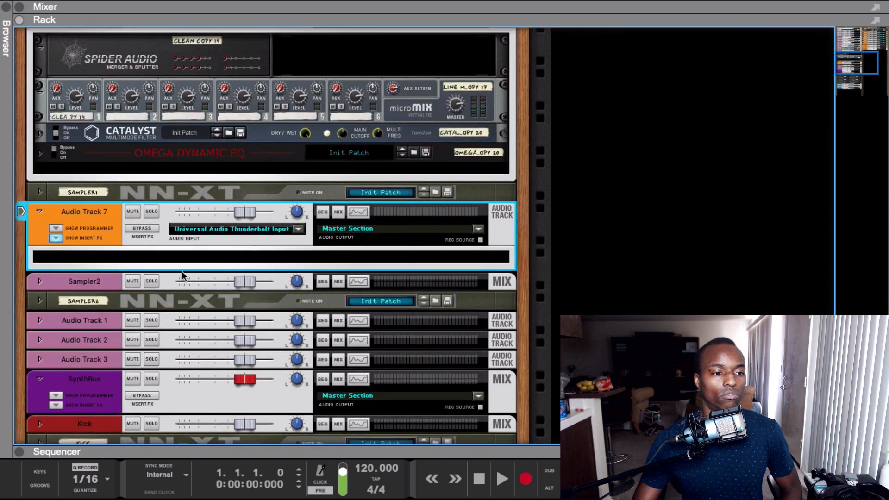
scroll(256, 168, "up", 4)
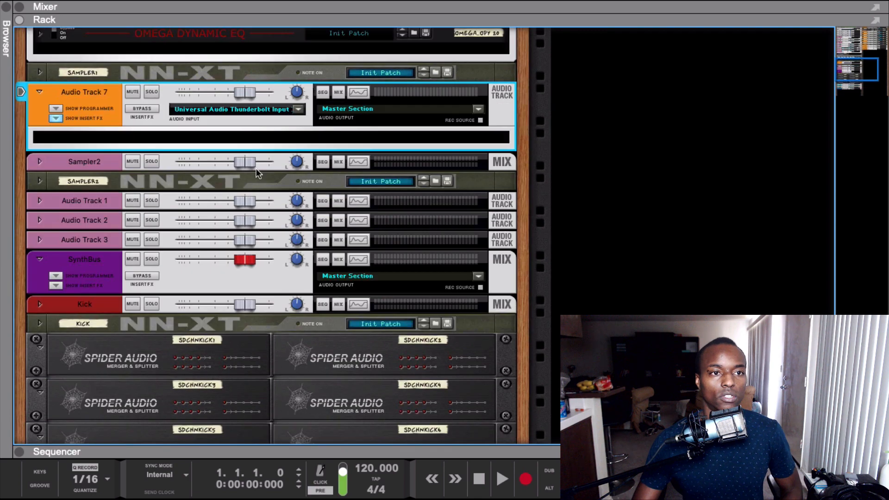
left_click(57, 109)
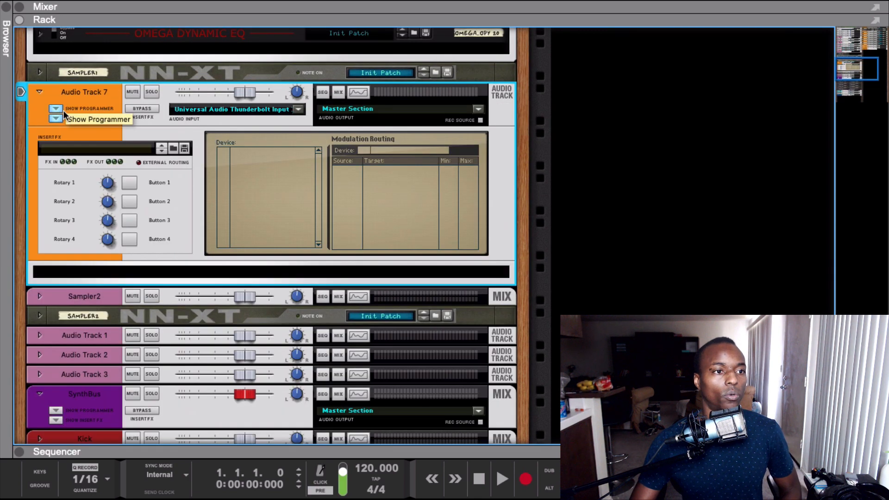
- Load the Audio Effect Rack.cmb insert patch from Quasar Patches into Audio Track 7, close the browser and hide the programmer
left_click(172, 149)
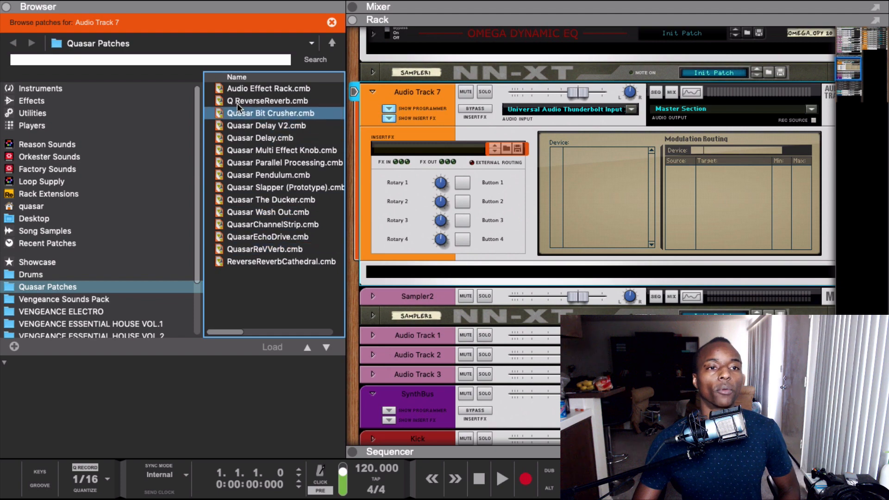
left_click(237, 89)
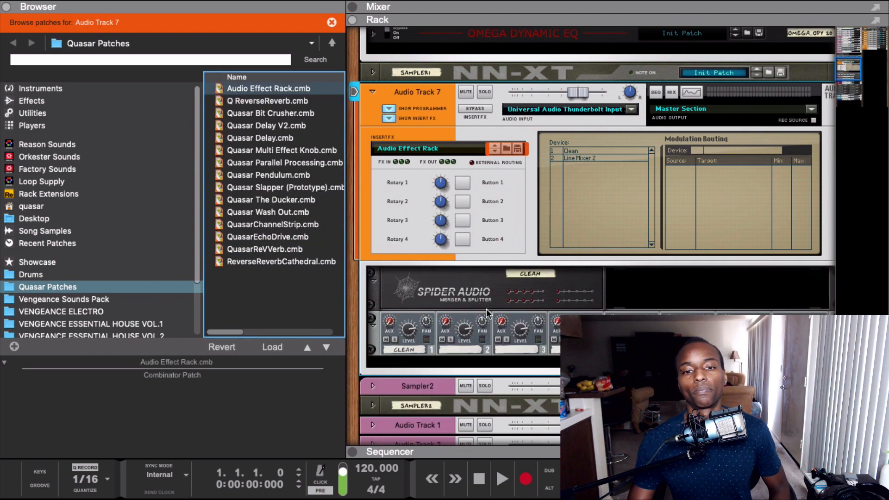
left_click(183, 9)
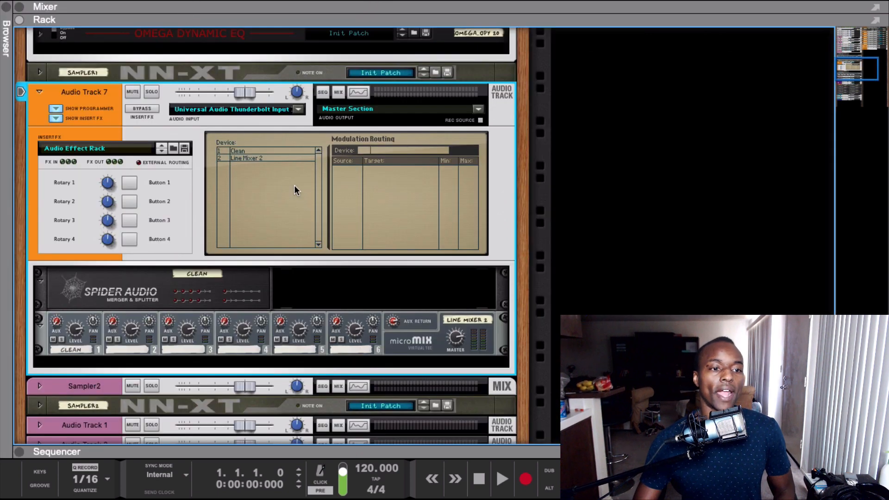
left_click(56, 118)
left_click(56, 108)
left_click(56, 118)
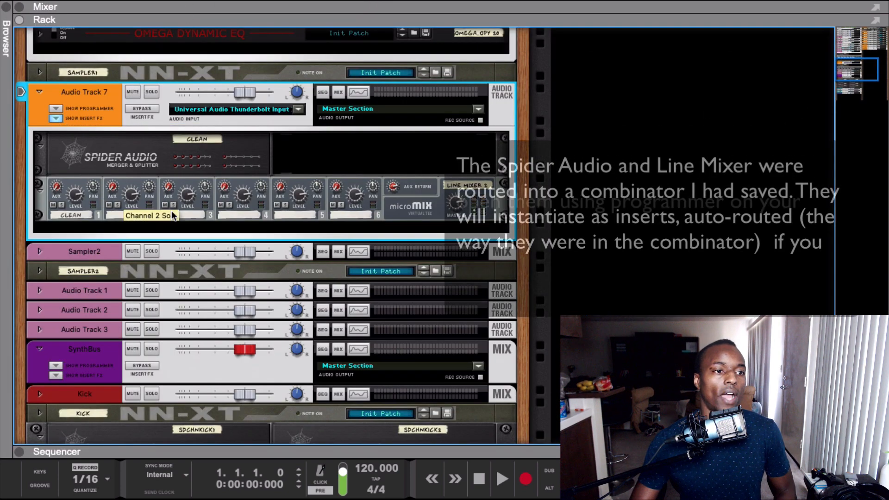
- Raise the channel 4 level on Audio Track 7's line mixer and inspect the mixer alongside the Spider Audio splitter
left_click_drag(245, 201, 244, 191)
left_click(236, 147)
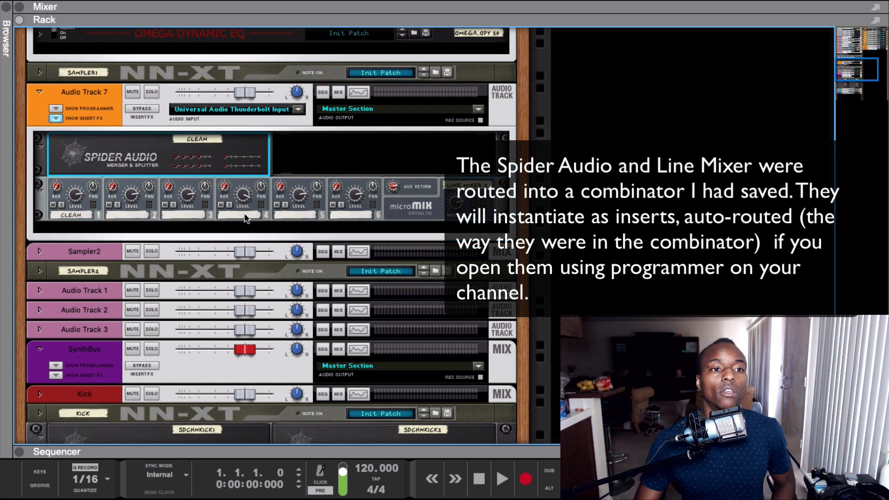
left_click(244, 213)
left_click(243, 154)
left_click(240, 214)
left_click(240, 154)
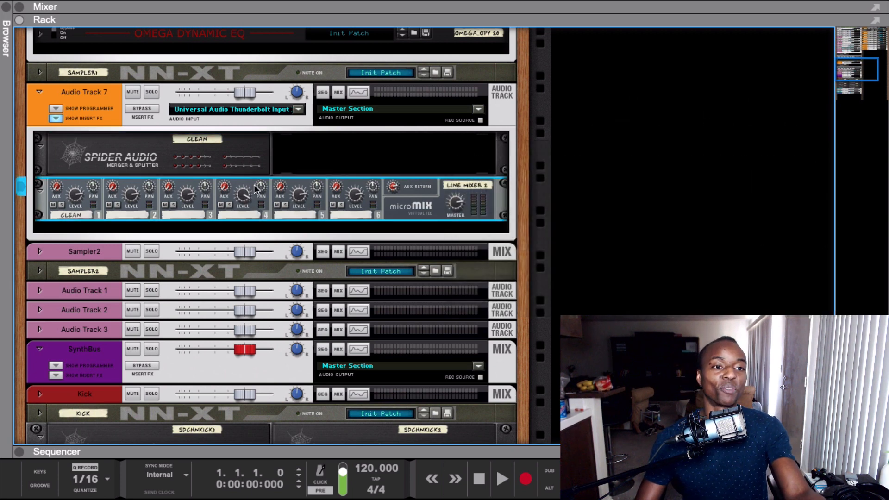
- Review Audio Track 7's programmer with the loaded insert patch, and hide it again with the insert effects still shown
left_click(55, 118)
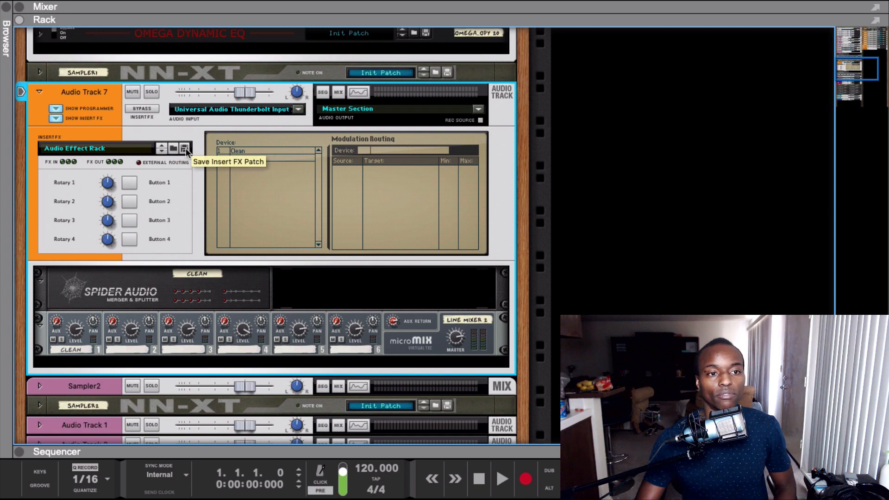
left_click(55, 119)
left_click(56, 118)
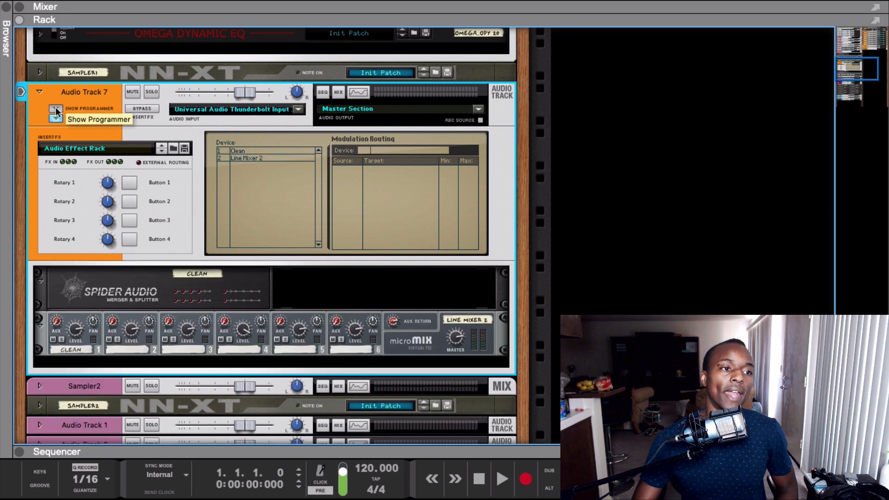
left_click(56, 109)
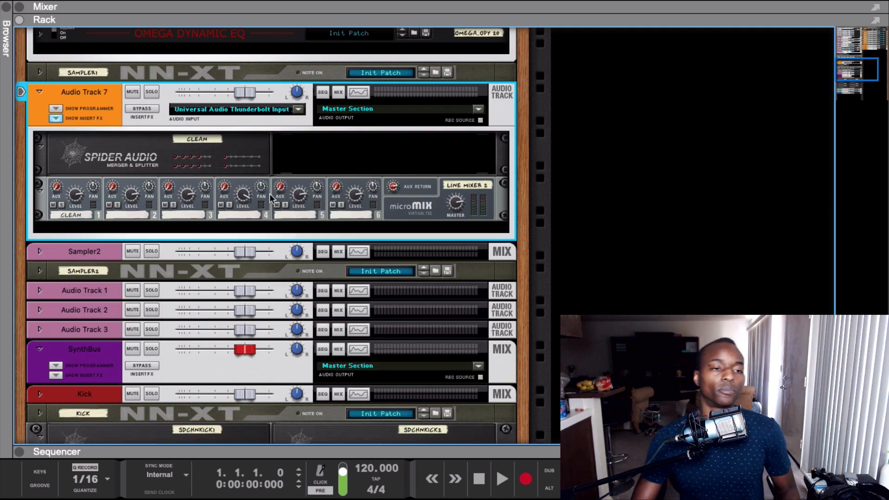
- Examine the Spider Audio splitter and the microMIX line mixer that make up Audio Track 7's insert effects
left_click(228, 173)
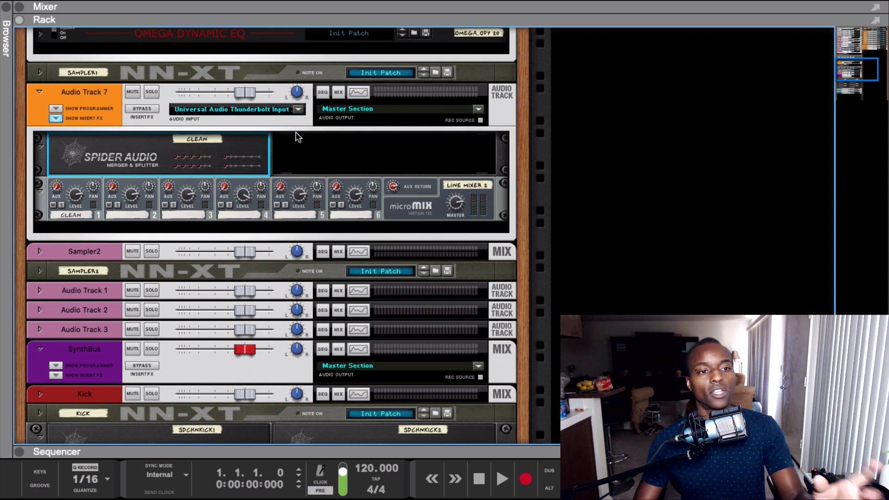
left_click(246, 181)
left_click(246, 171)
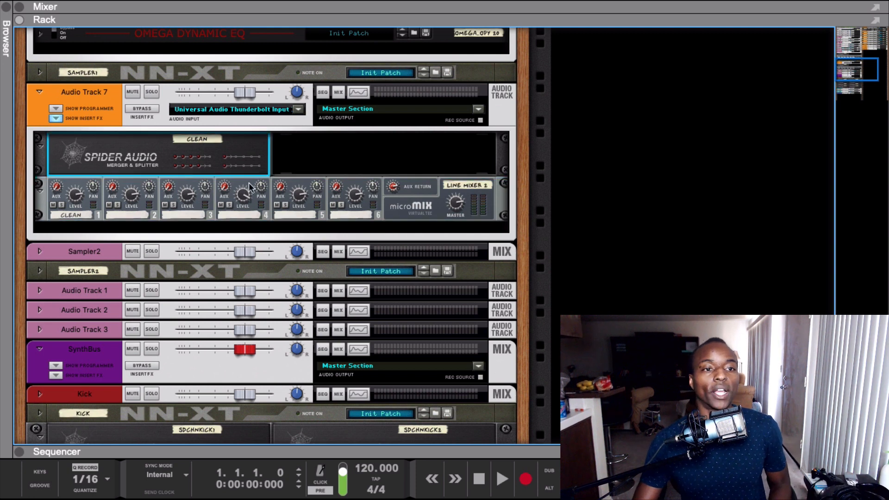
left_click(398, 196)
left_click(265, 164)
left_click(407, 198)
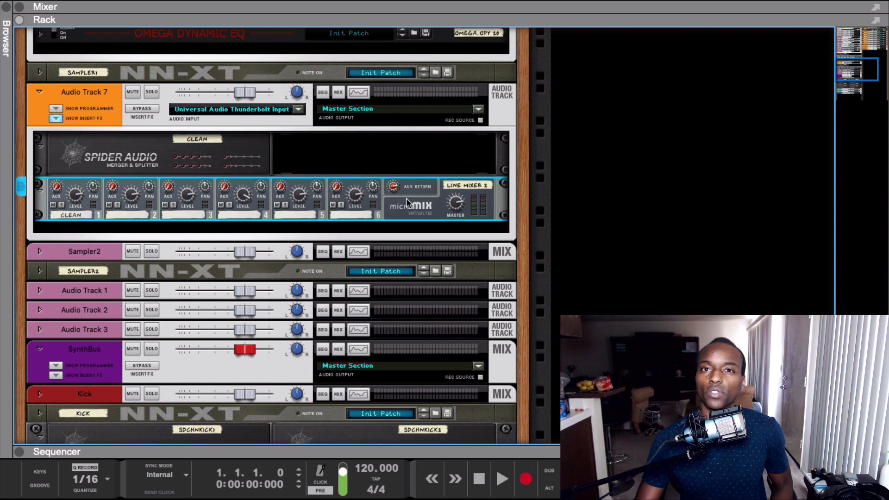
left_click(248, 155)
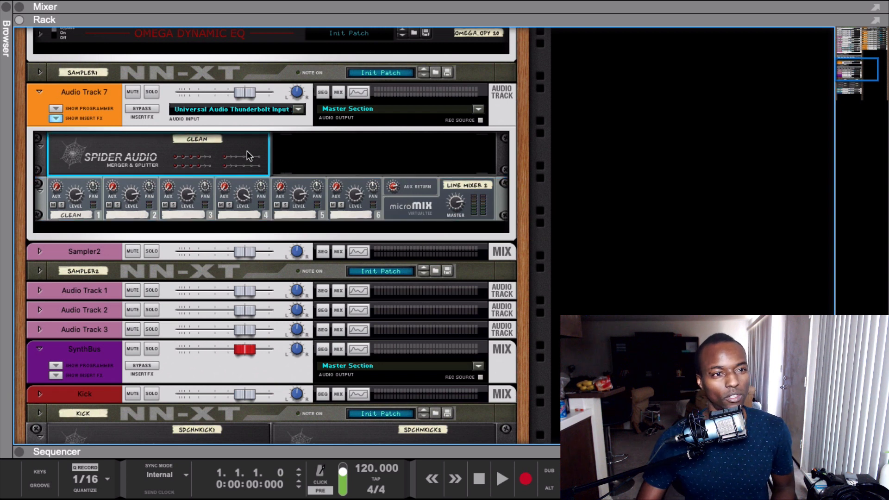
left_click(406, 191)
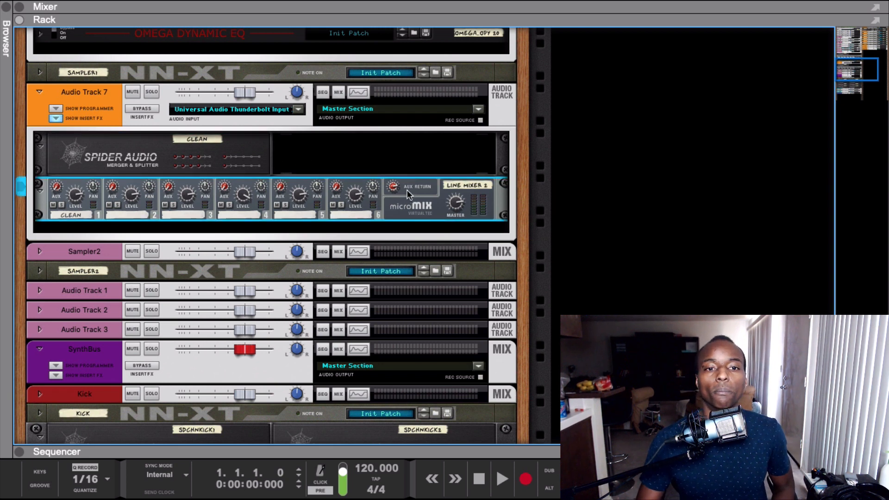
left_click(248, 160)
left_click(437, 196)
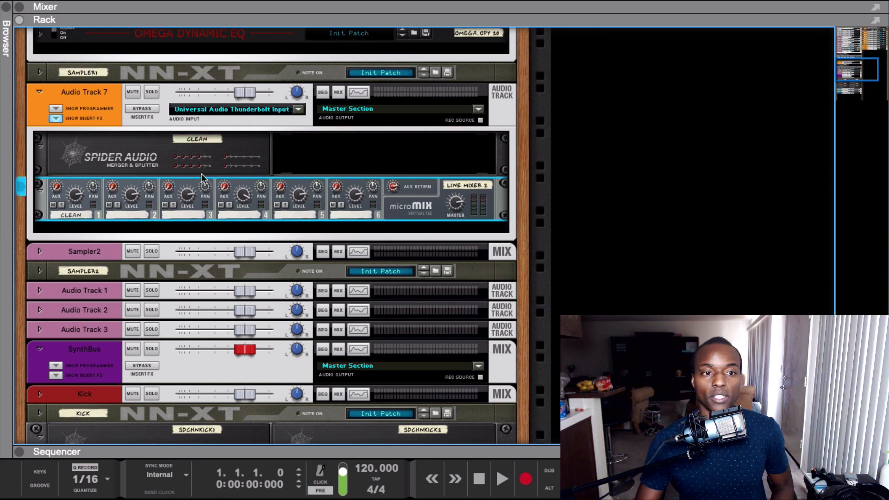
scroll(204, 181, "down", 3)
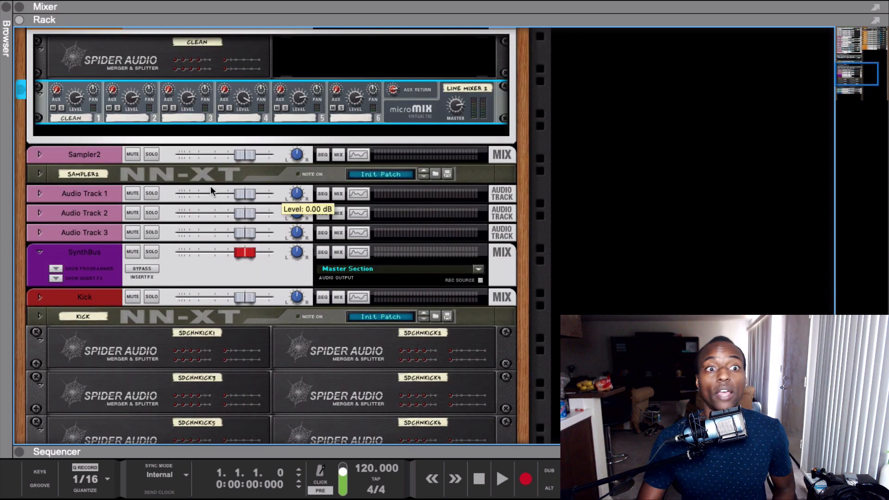
- Select the Spider Audio splitter in Audio Track 7's insert effects and switch to the sequencer view
scroll(210, 185, "up", 3)
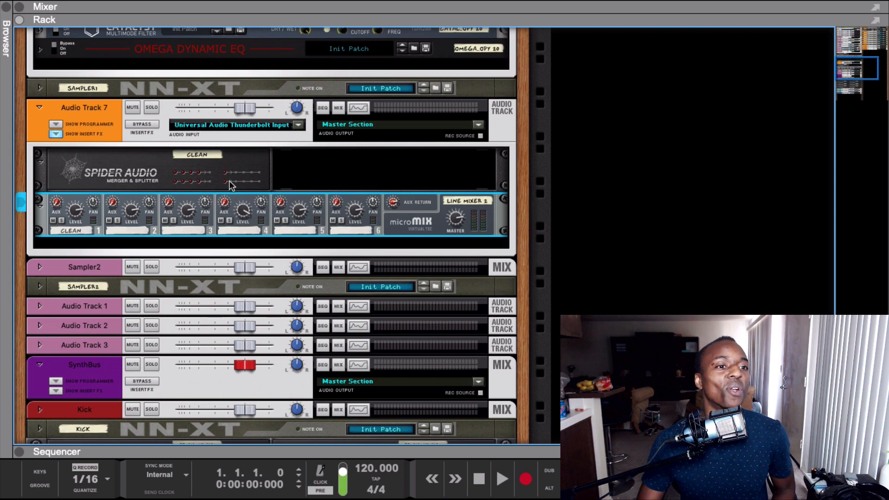
left_click(221, 177)
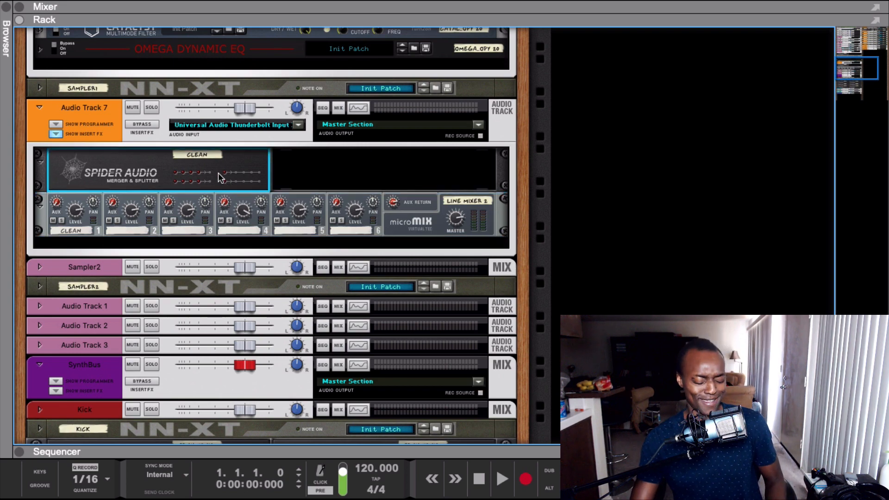
key("F7")
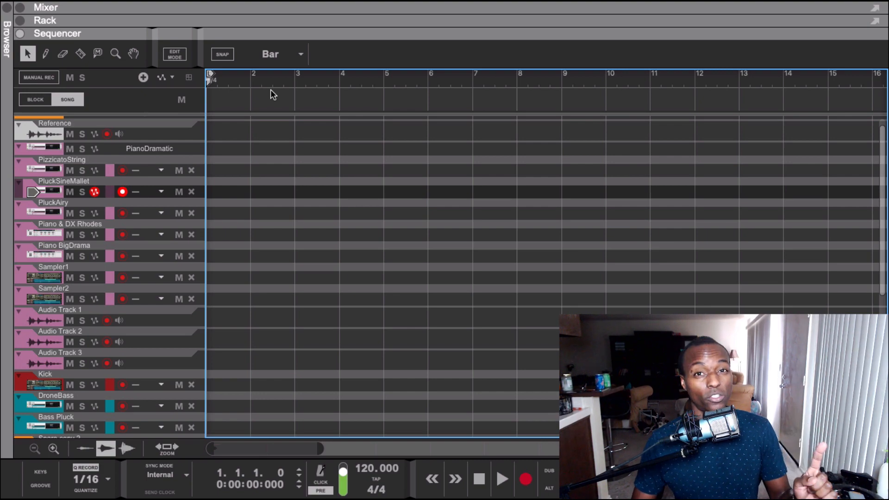
- Open the rack and unfold the Master Section to view its insert effects, then fold it again
double_click(288, 23)
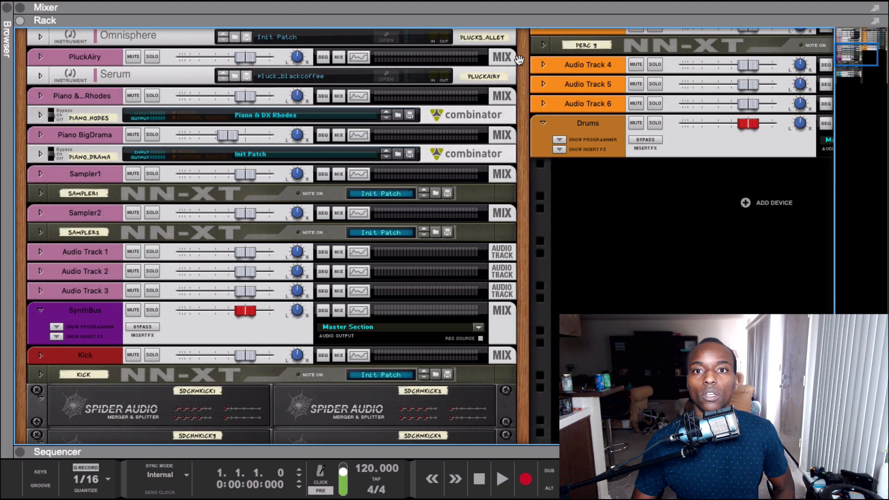
scroll(518, 60, "up", 8)
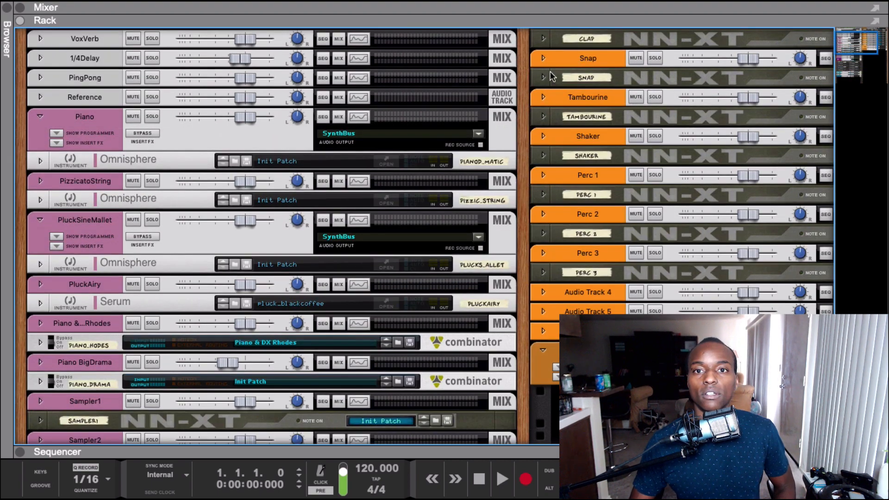
scroll(551, 76, "up", 4)
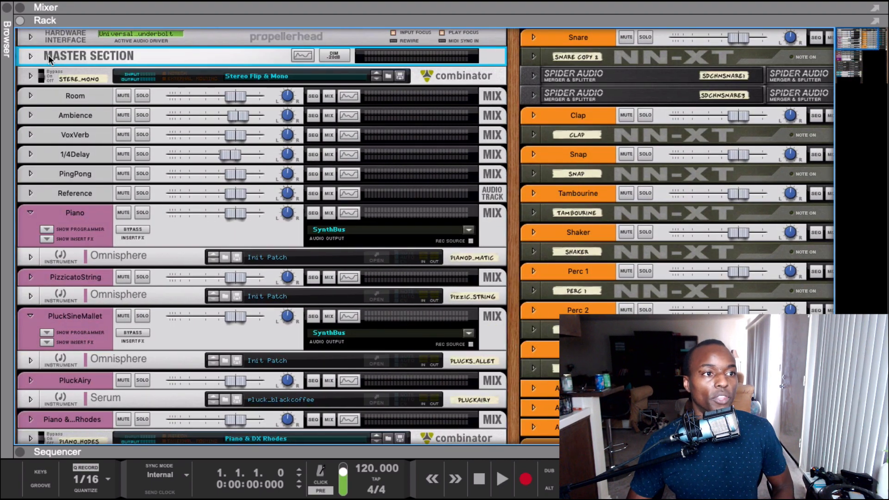
left_click(31, 57)
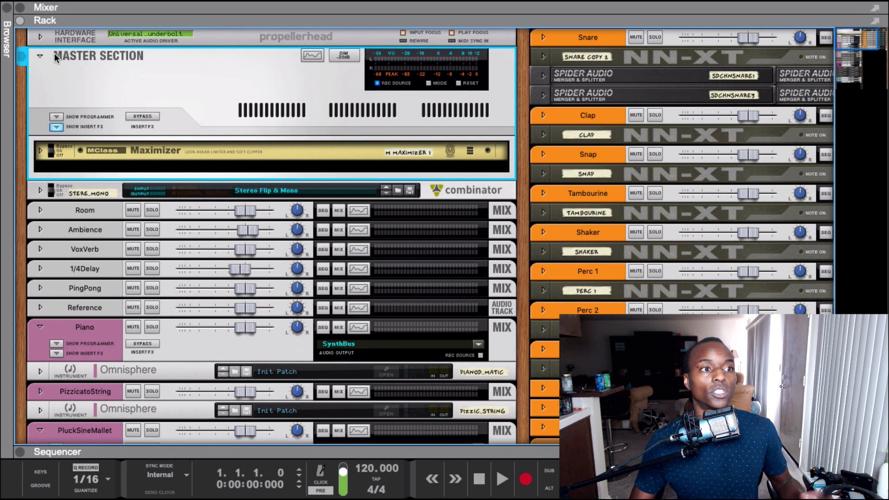
left_click(41, 57)
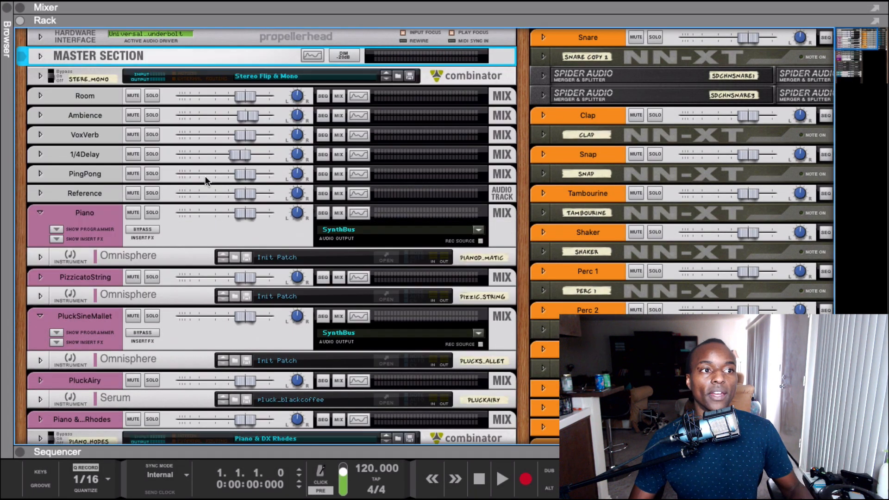
- Record a one-bar note clip on the PluckSineMallet track from bar 1 in the sequencer
left_click(462, 450)
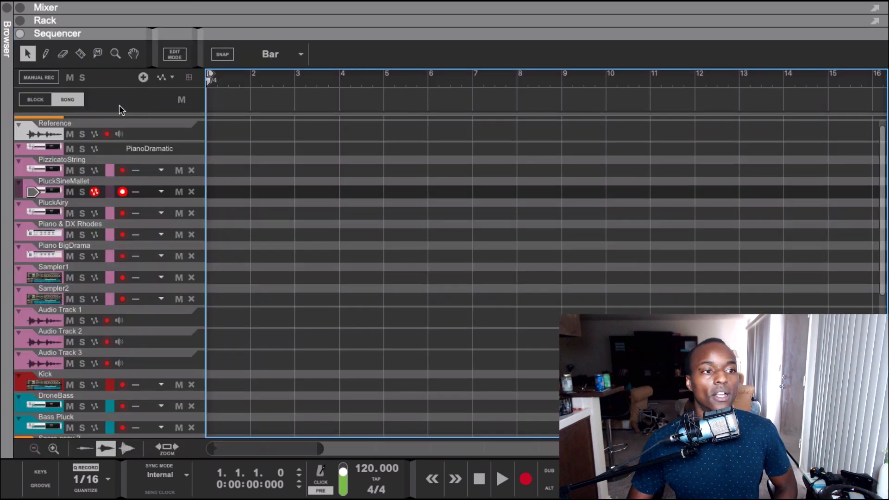
left_click(52, 188)
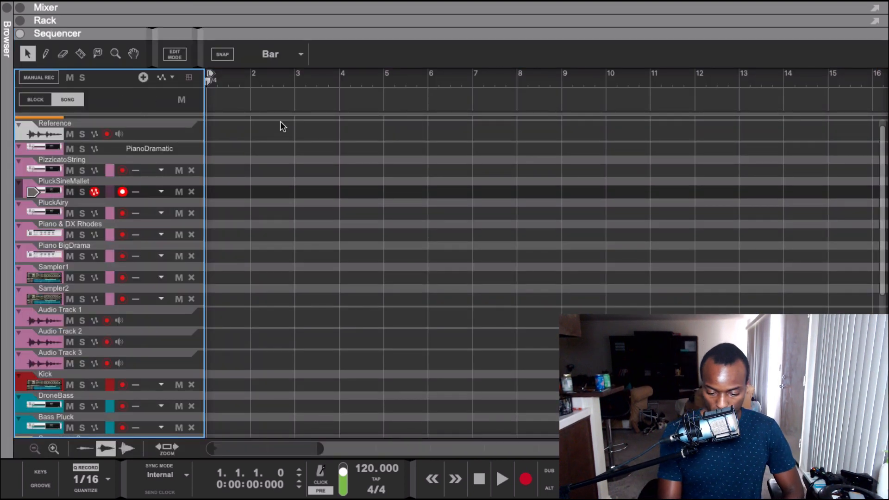
key("super+Return")
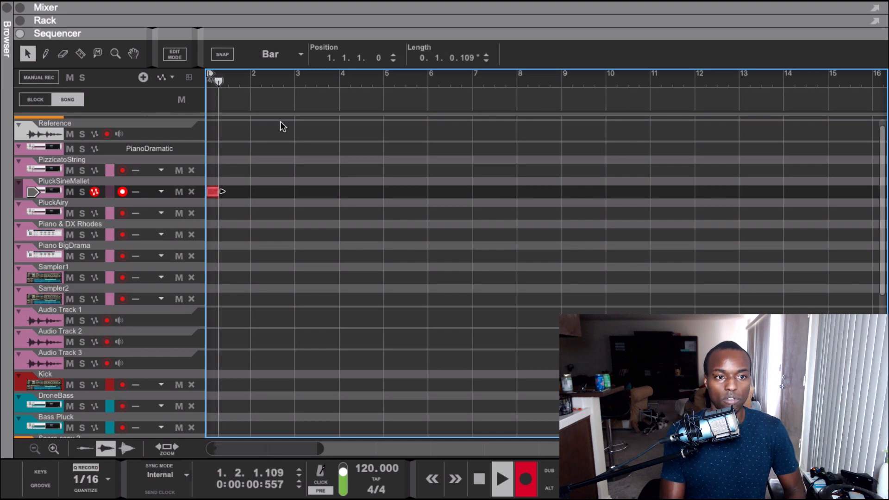
key("space")
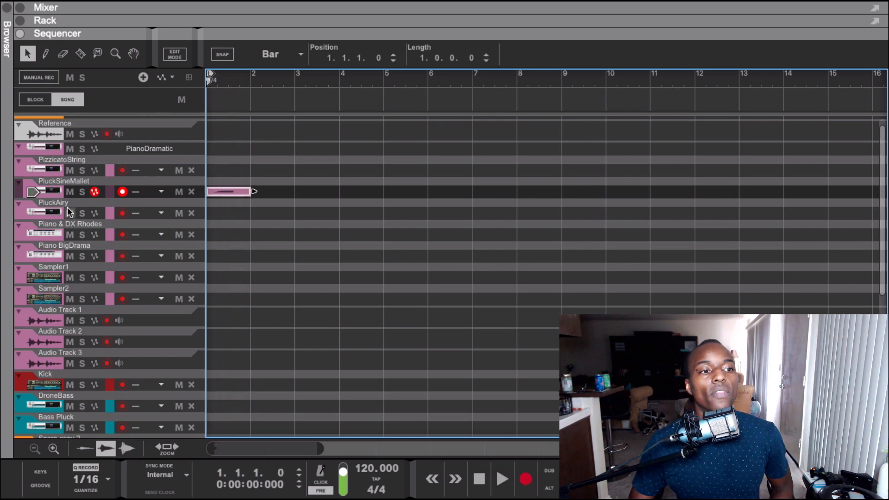
- Add an audio track below PluckSineMallet and set its input to the stereo Master Section
left_click(50, 192)
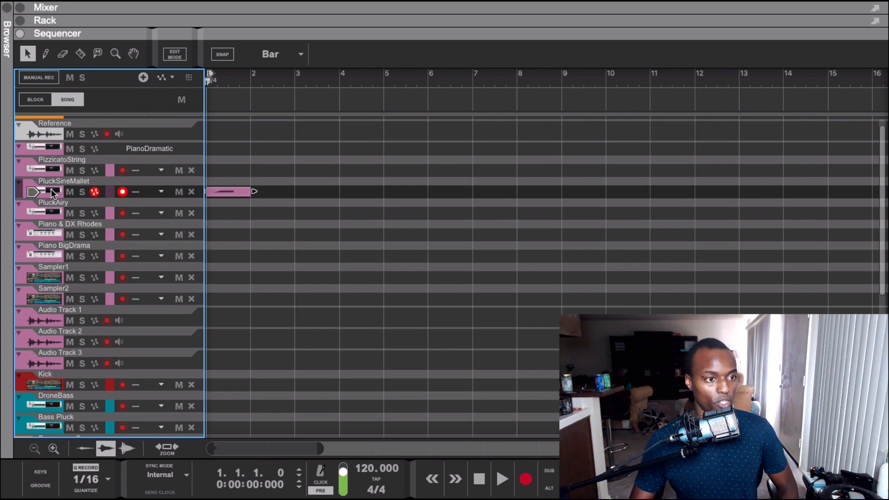
key("ctrl+t")
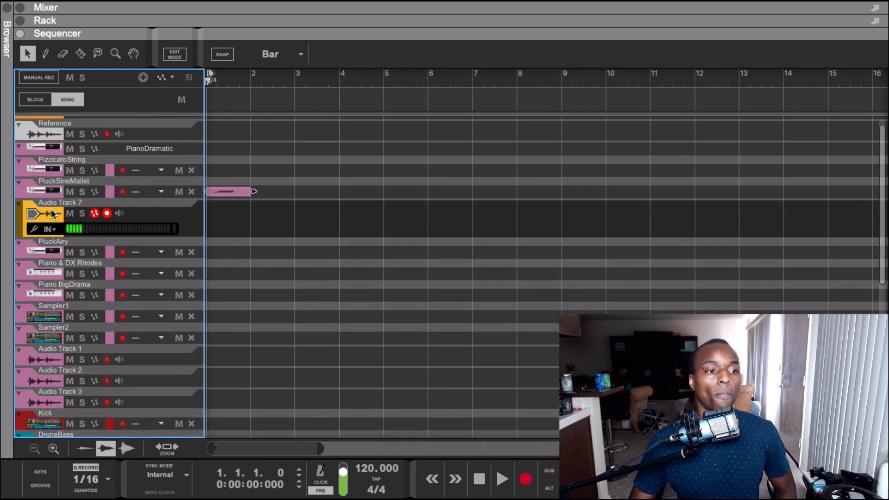
left_click(48, 229)
left_click(65, 254)
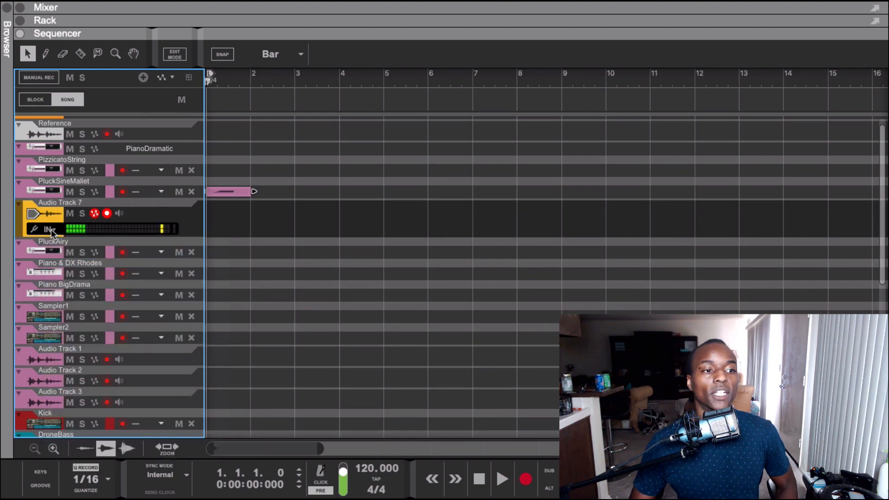
left_click(50, 229)
left_click(90, 362)
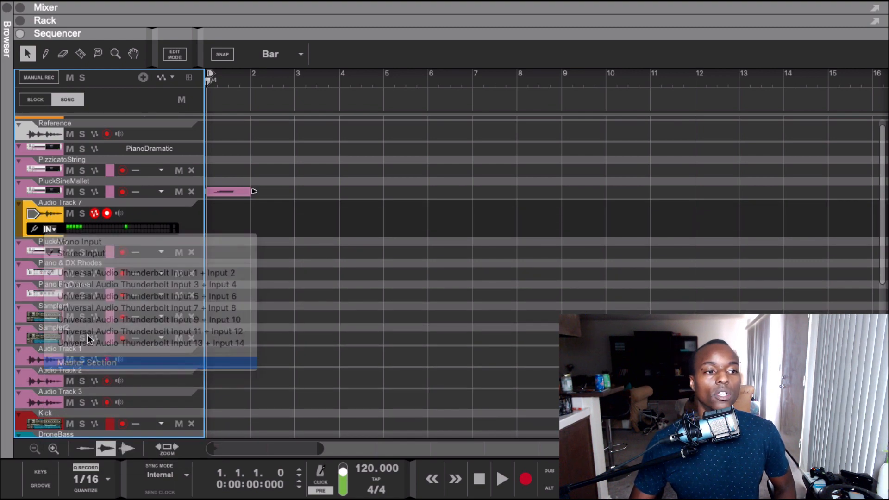
left_click(50, 229)
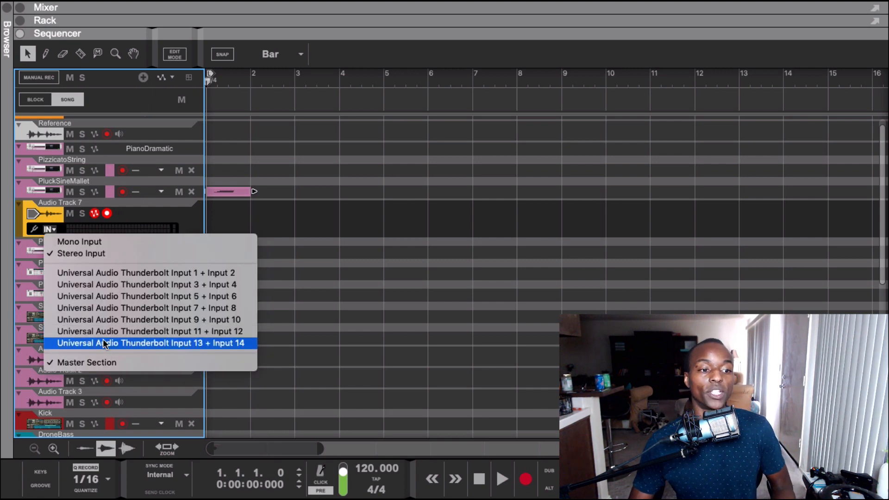
left_click(90, 363)
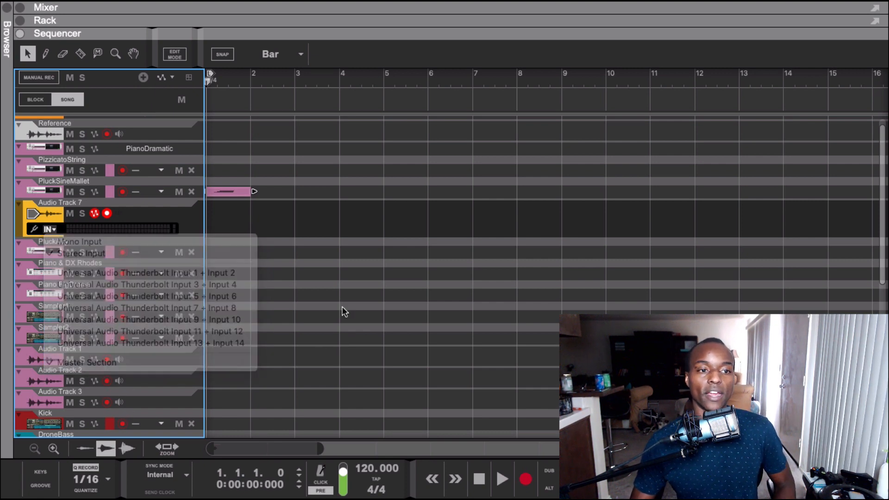
- Solo PluckSineMallet, resample its clip onto the new audio track from bar 1, and select the recorded clip
left_click(82, 191)
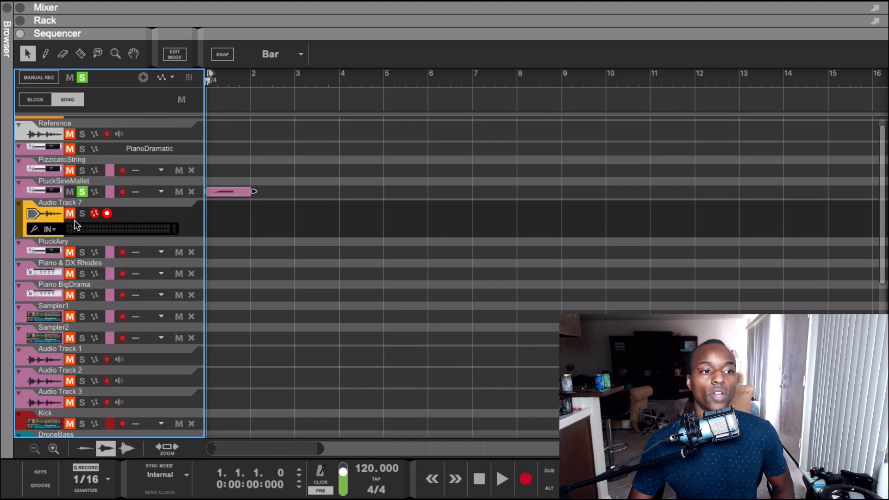
key("super+Return")
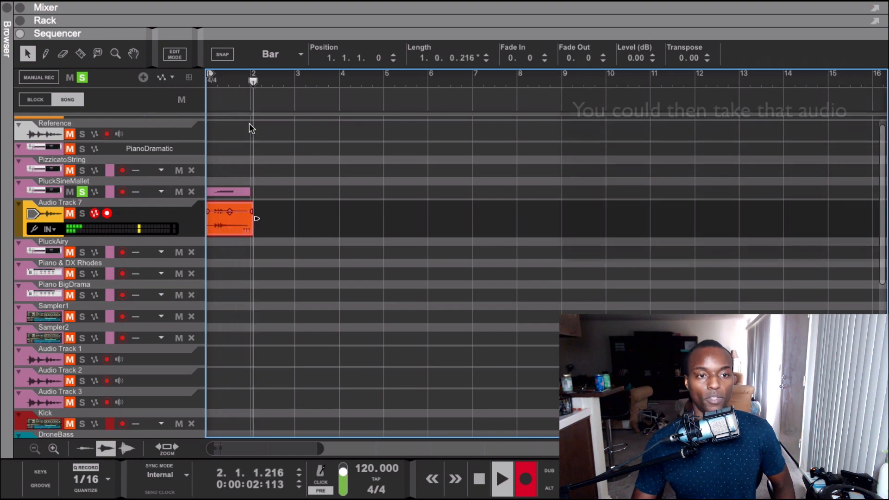
key("space")
right_click(232, 221)
left_click(231, 221)
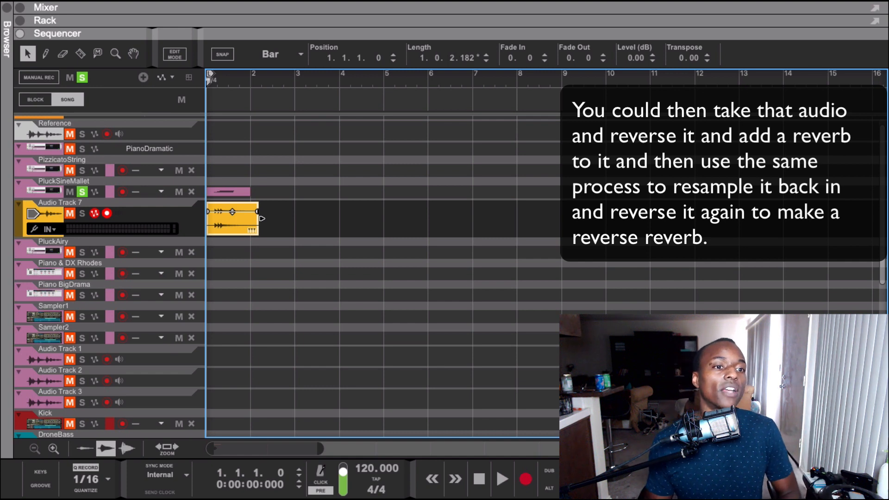
- Select the PluckSineMallet track and show the rack above the sequencer to view its devices
left_click(43, 190)
left_click_drag(170, 33, 214, 262)
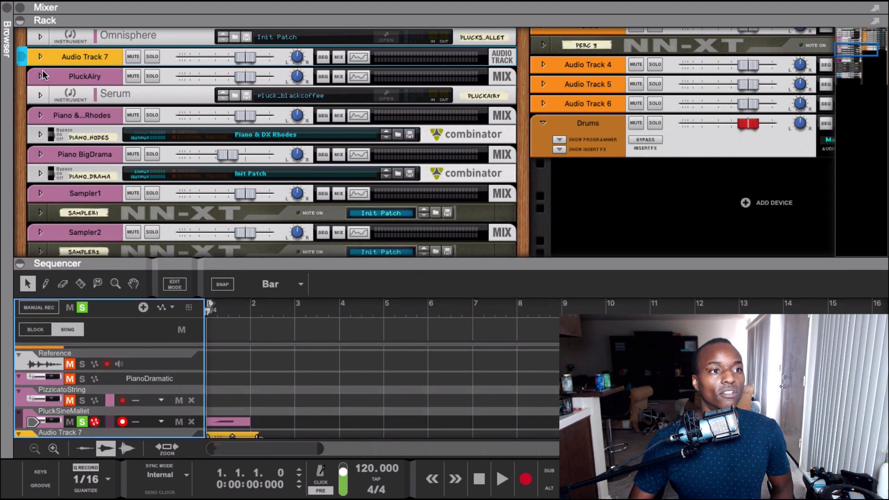
scroll(46, 81, "up", 3)
left_click(89, 64)
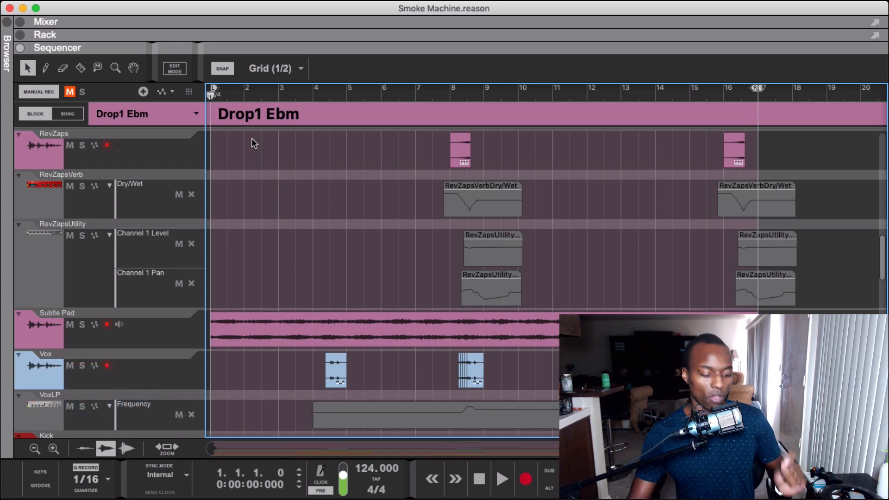
- Move the song position into the Drop1 Ebm block twice, returning to the left locator each time, and briefly play from there
left_click_drag(210, 97, 509, 135)
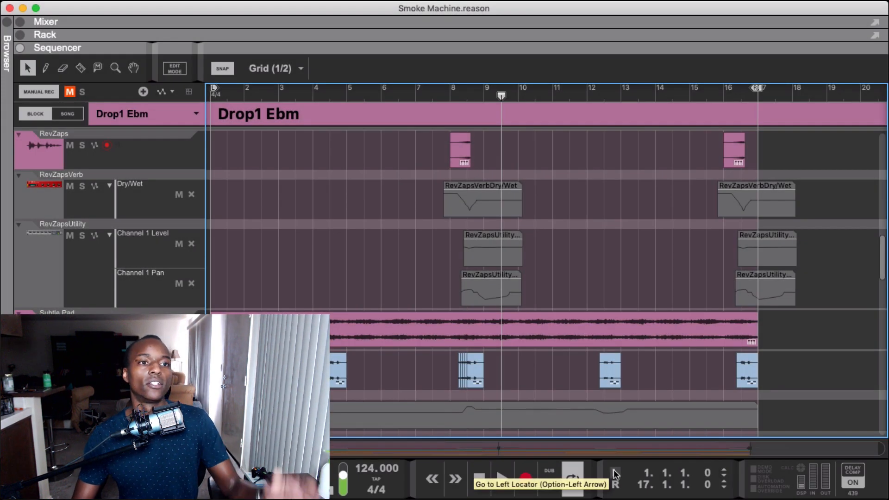
left_click(615, 473)
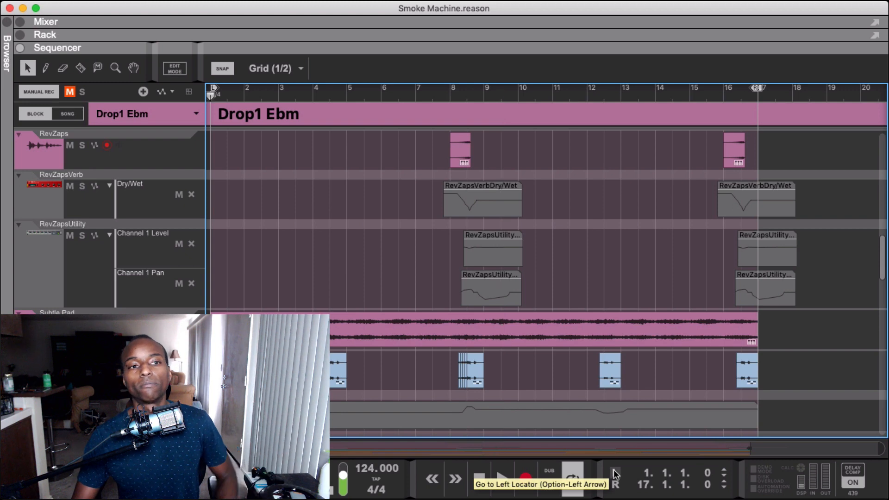
left_click(408, 99)
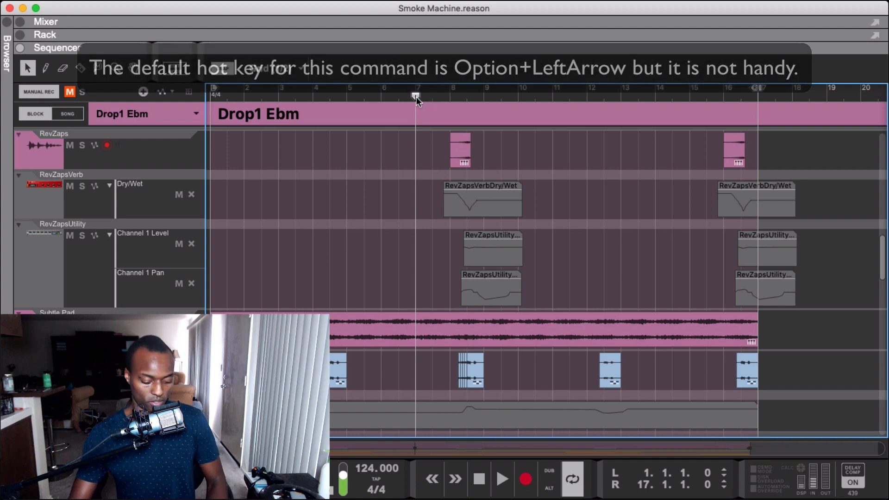
key("alt+Left")
key("space")
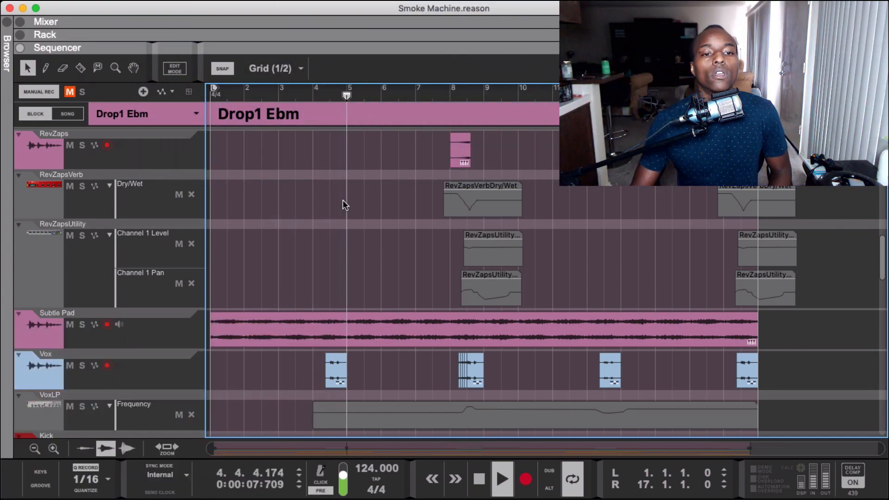
key("space")
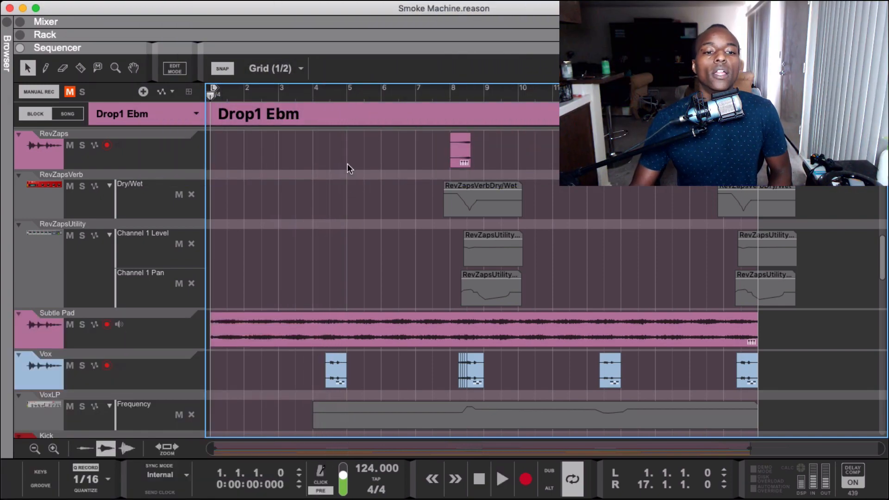
- Place the song position at 3.3.1.0 and move the left locator to 4.2.1.0, just before the first Vox clip
left_click(307, 93)
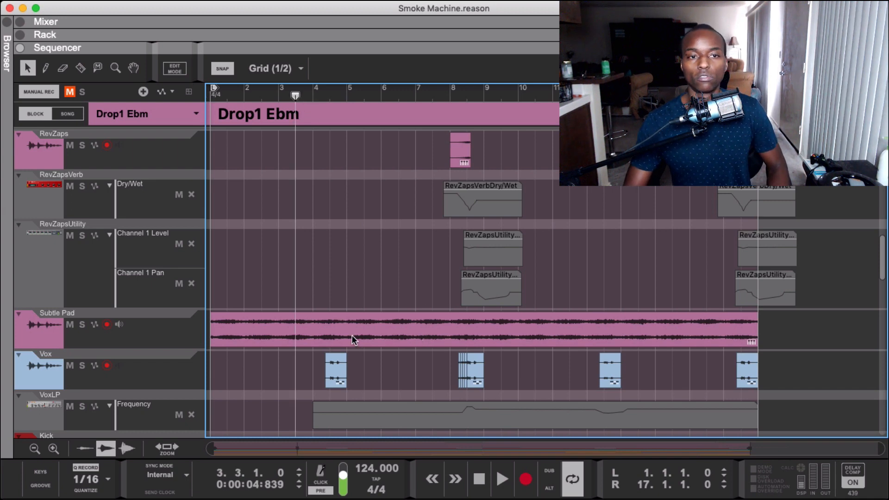
scroll(325, 342, "up", 2)
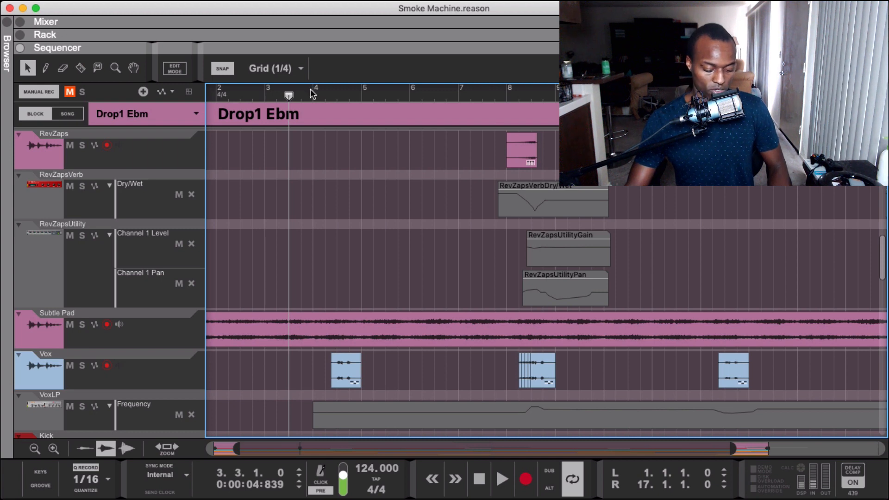
left_click_drag(311, 92, 277, 94)
left_click_drag(326, 132, 340, 116)
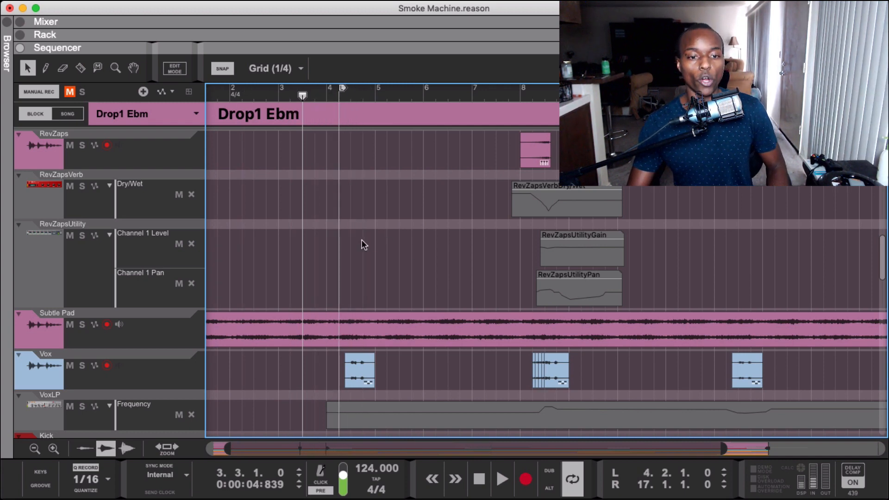
- Jump the song position to the left locator, start playback there and select the Vox track
scroll(362, 240, "up", 2)
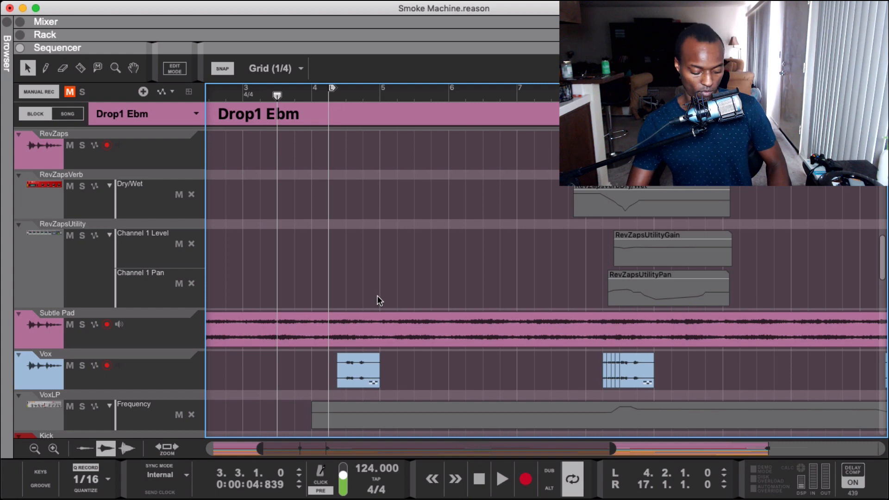
key("KP_1")
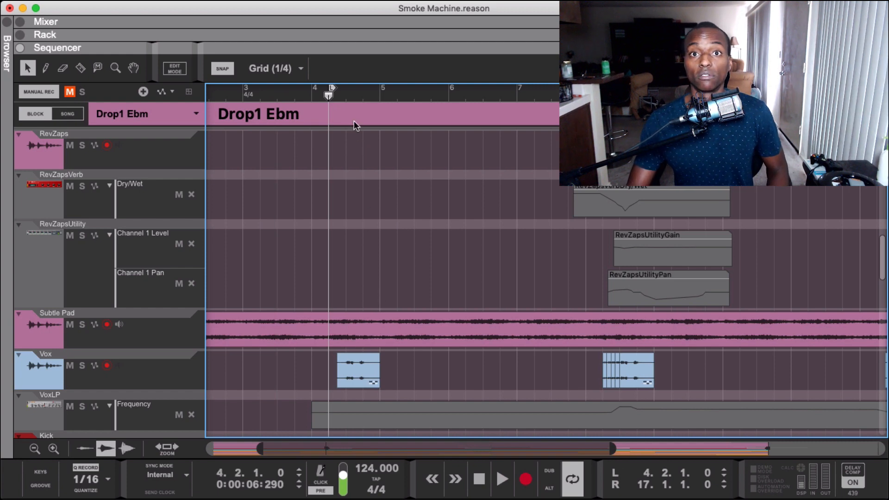
key("space")
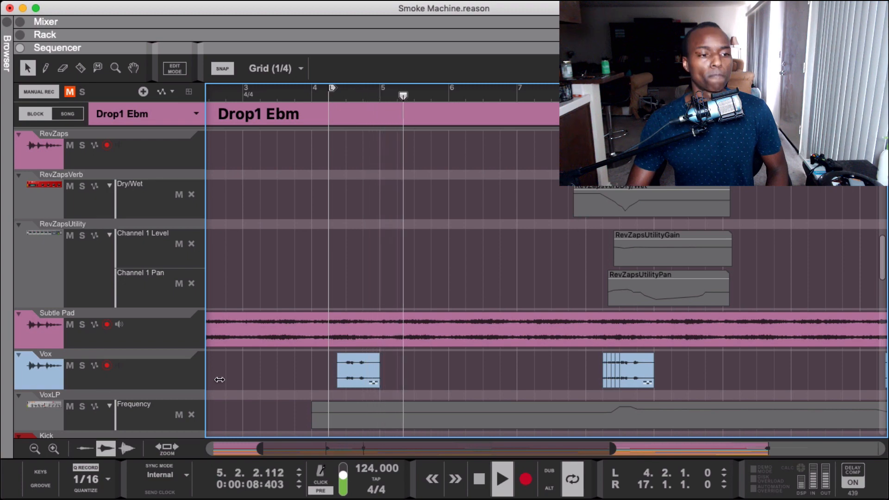
left_click(66, 379)
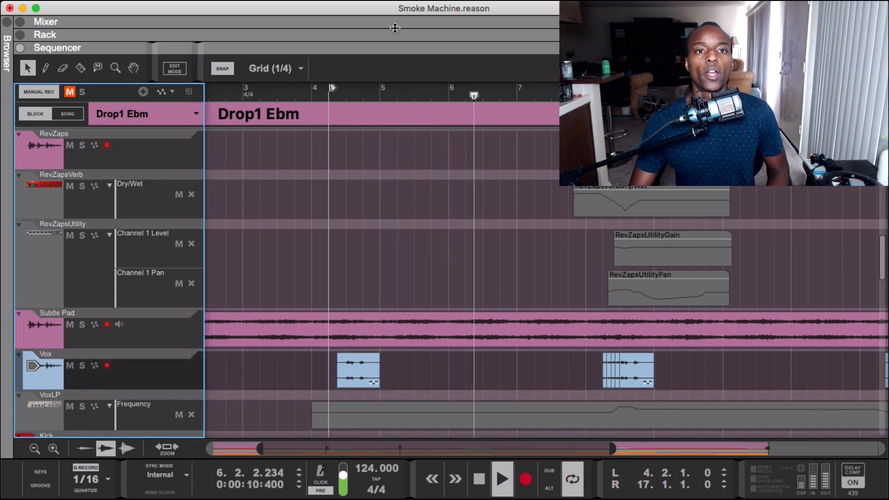
- Show only the mixer and solo the Vox channel while playback runs
key("F6")
key("F5")
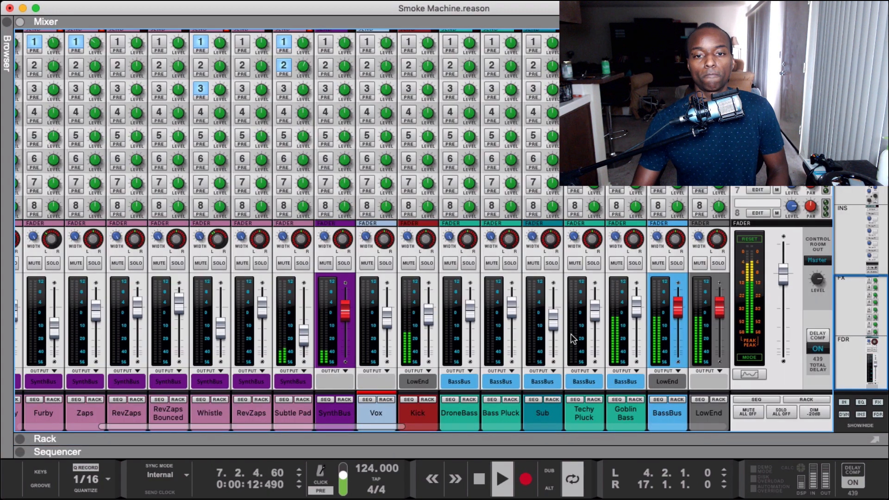
left_click(385, 263)
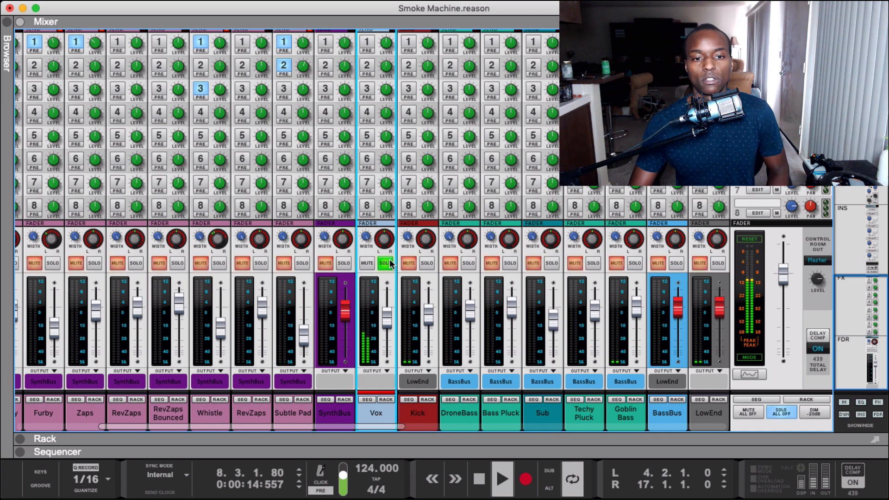
- Jump playback back to the left locator several times to hear the soloed Vox repeat, finishing with playback stopped there
key("KP_1")
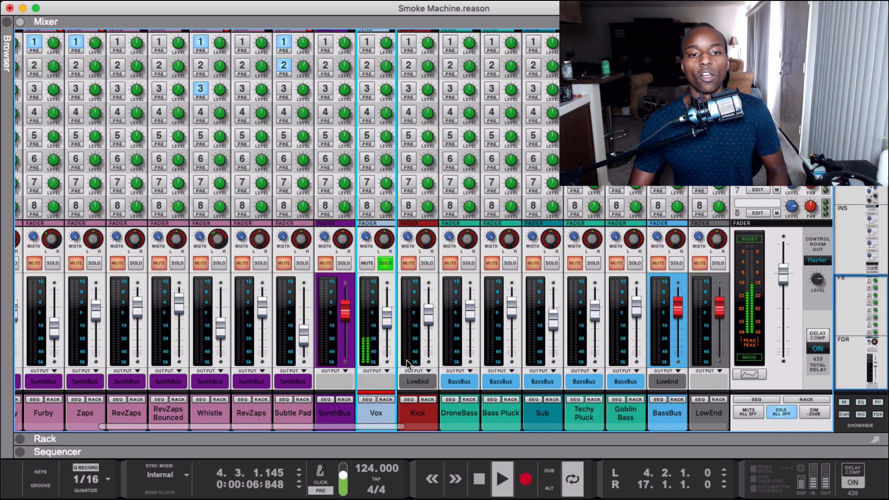
key("a")
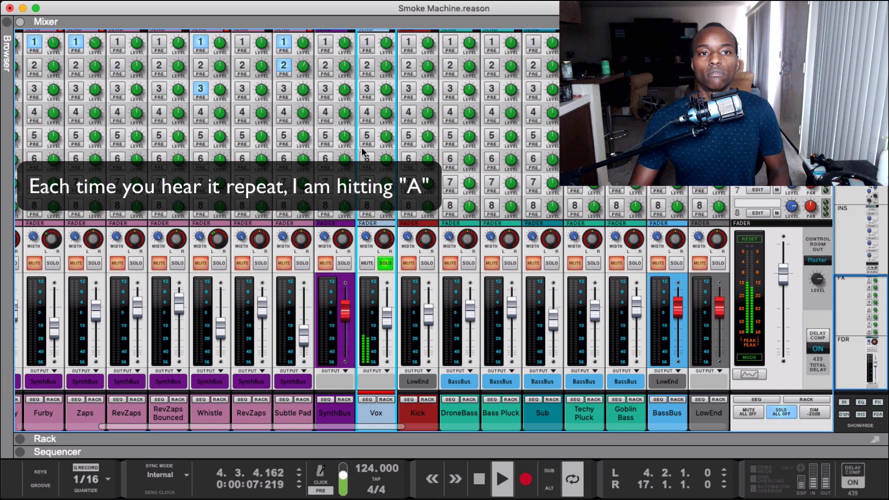
key("a")
key("a")
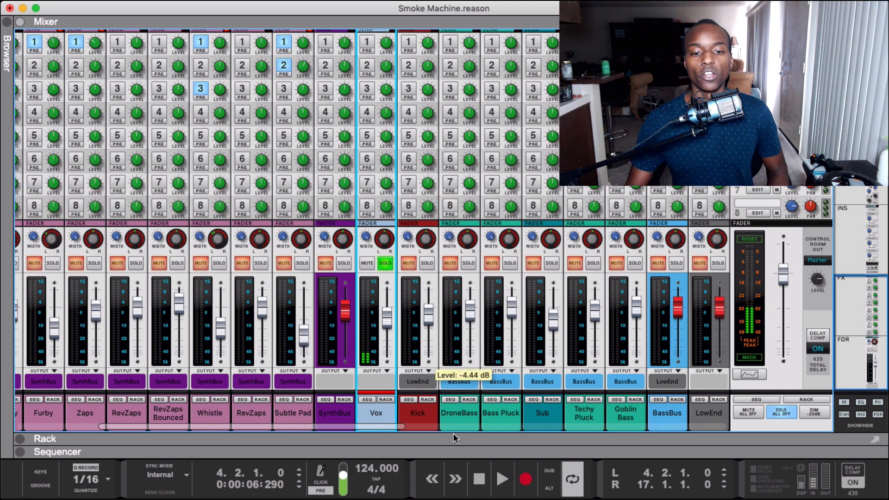
- Maximize the sequencer, play from the left locator, jump back to it twice and stop playback
double_click(451, 451)
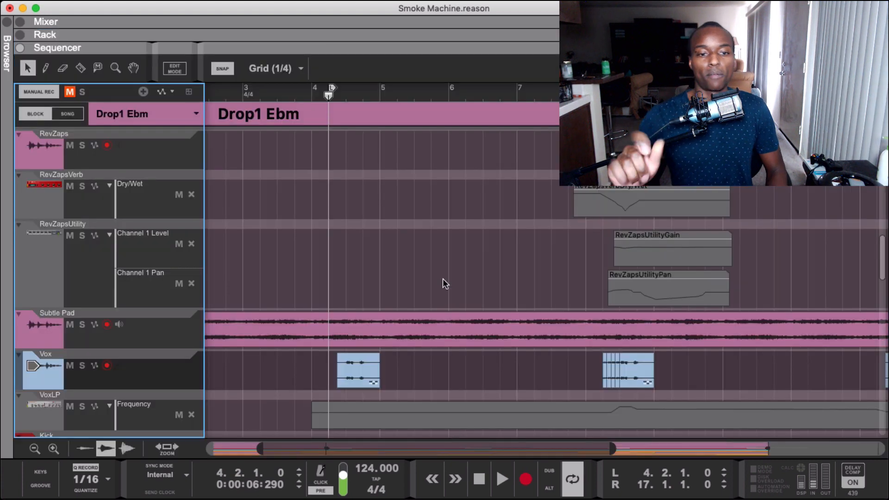
key("space")
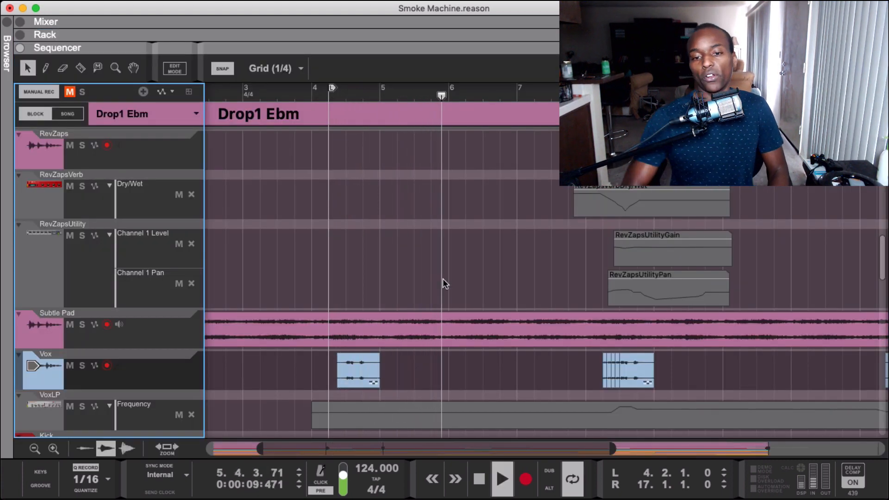
key("KP_1")
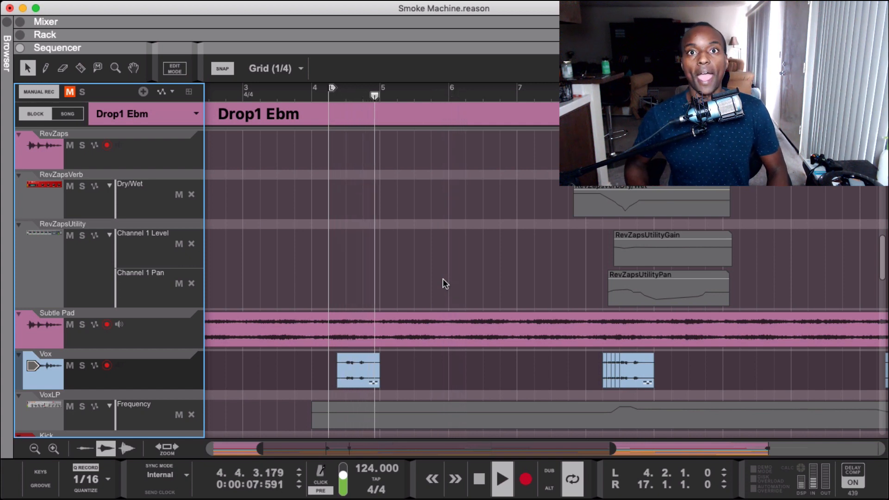
key("KP_1")
key("space")
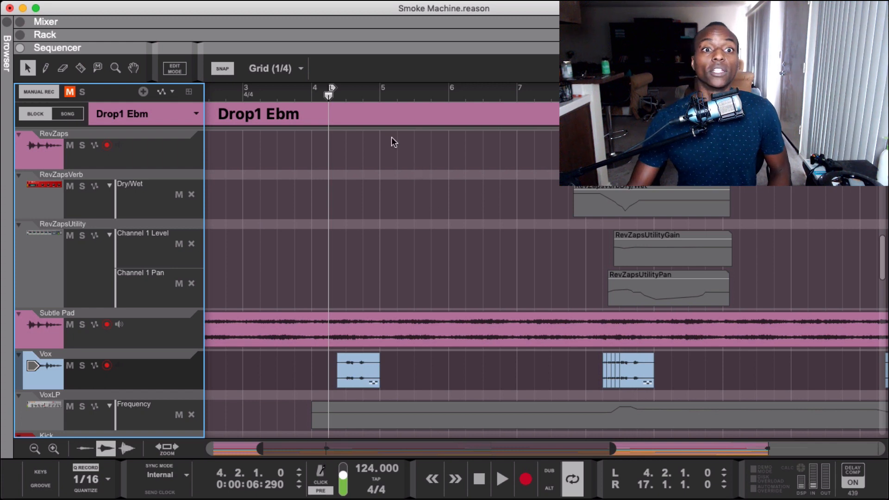
- Move the left locator to 1.1.1.0 at the start of the Drop1 Ebm block and return the song position there
mouse_move(332, 88)
left_mouse_down()
mouse_move(313, 90)
mouse_move(347, 91)
mouse_move(329, 94)
left_mouse_up()
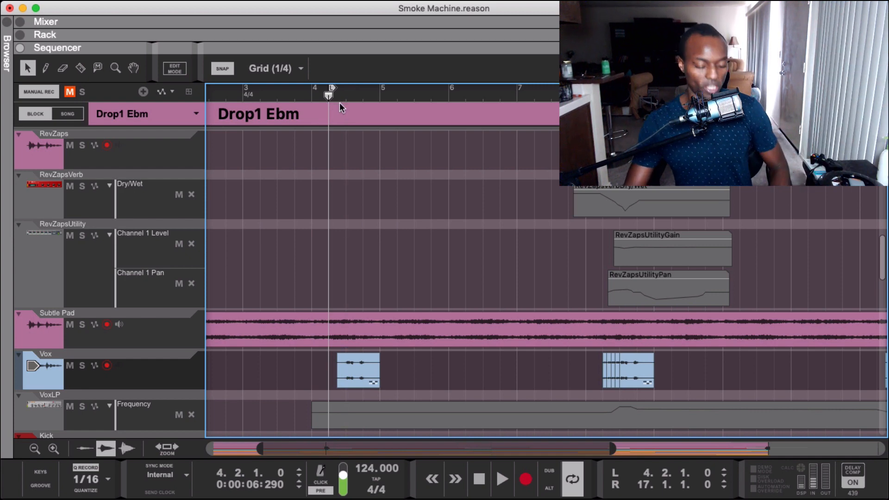
scroll(364, 187, "down", 2)
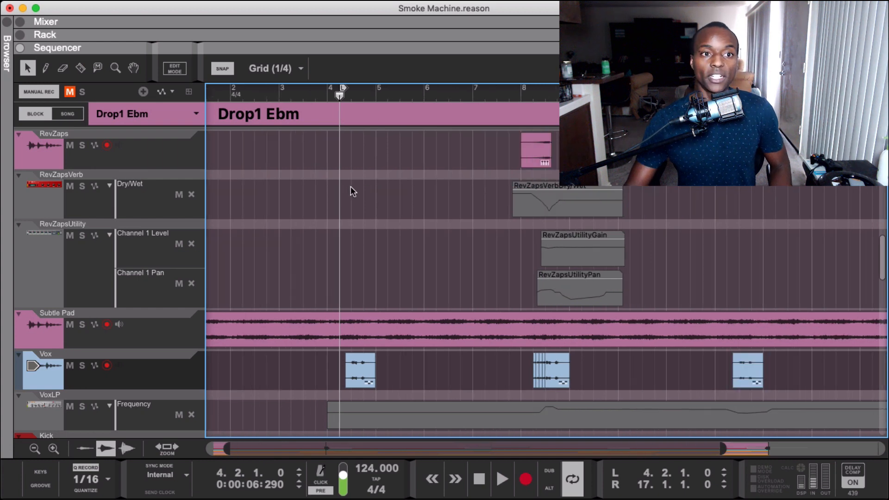
scroll(350, 186, "down", 3)
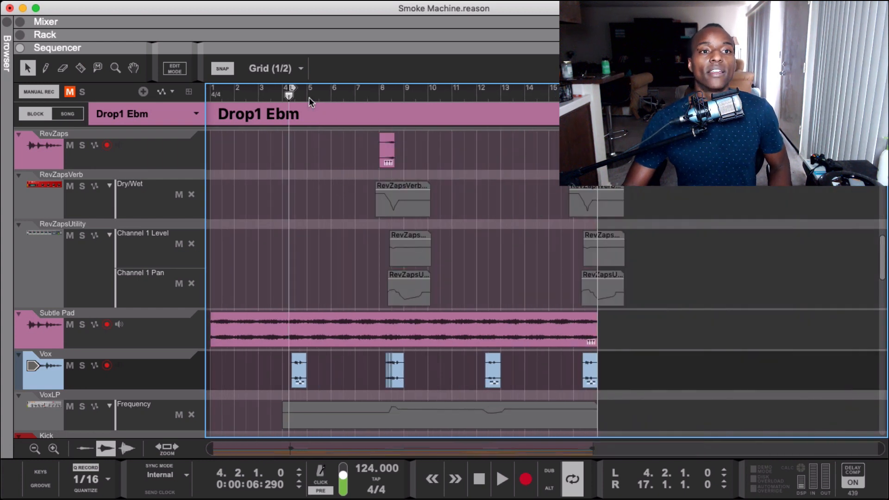
left_click_drag(297, 87, 218, 88)
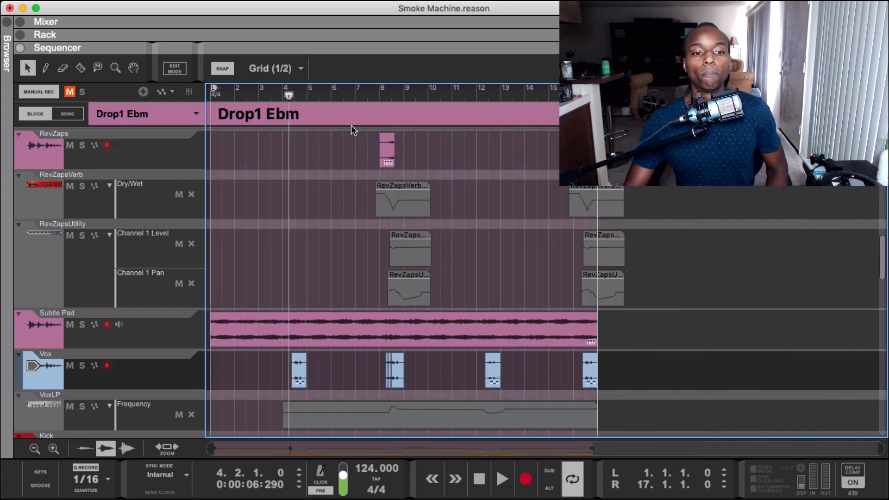
key("Home")
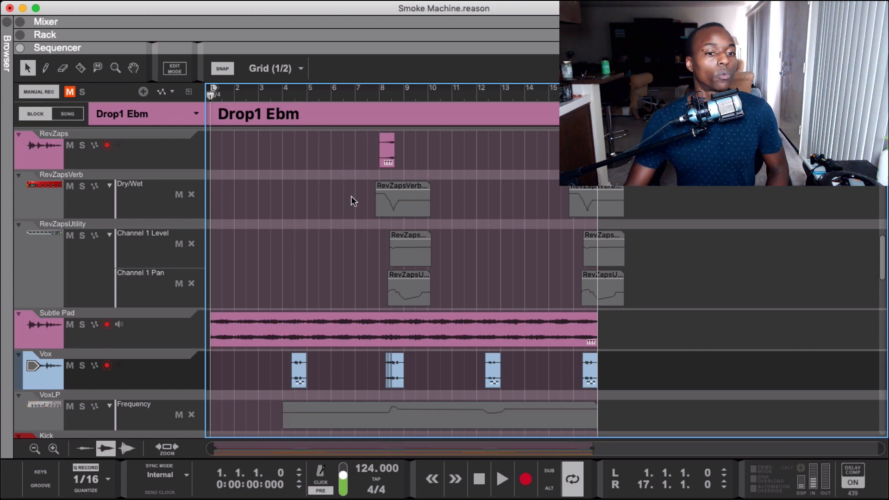
- Map the A key to Go to Left Locator and choose the Enable Keyboard Control option
right_click(614, 472)
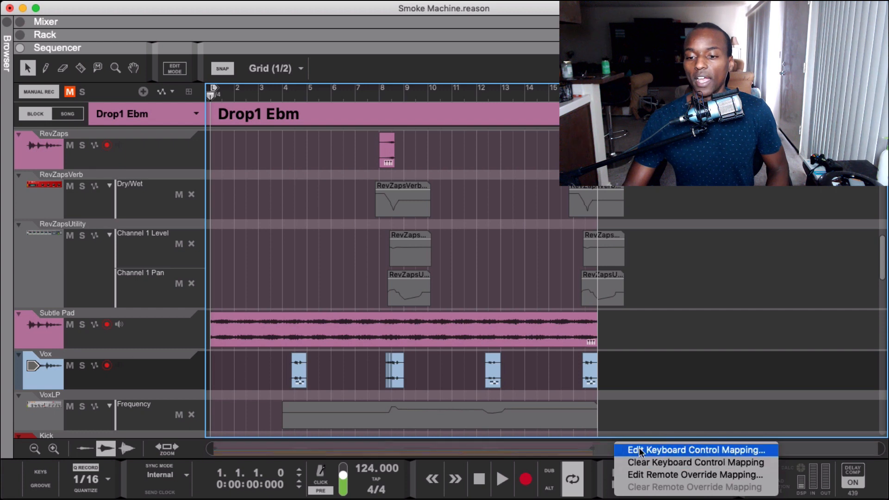
left_click(750, 226)
right_click(620, 461)
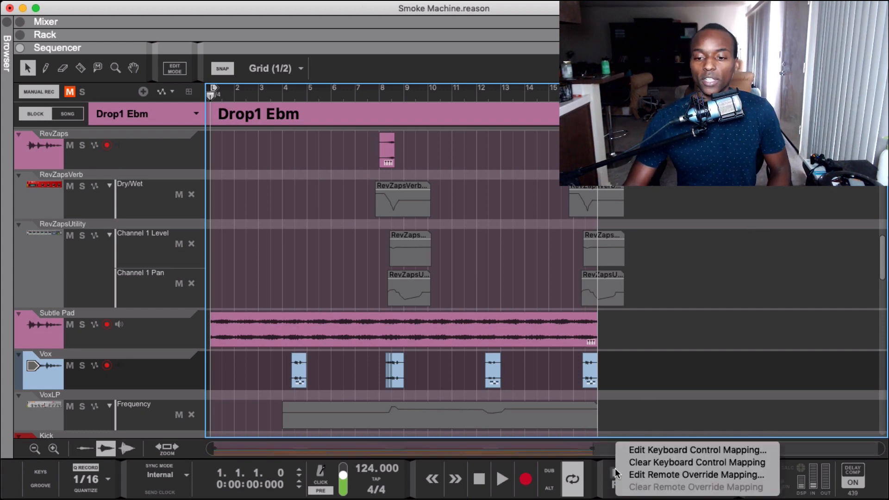
left_click(646, 452)
key("a")
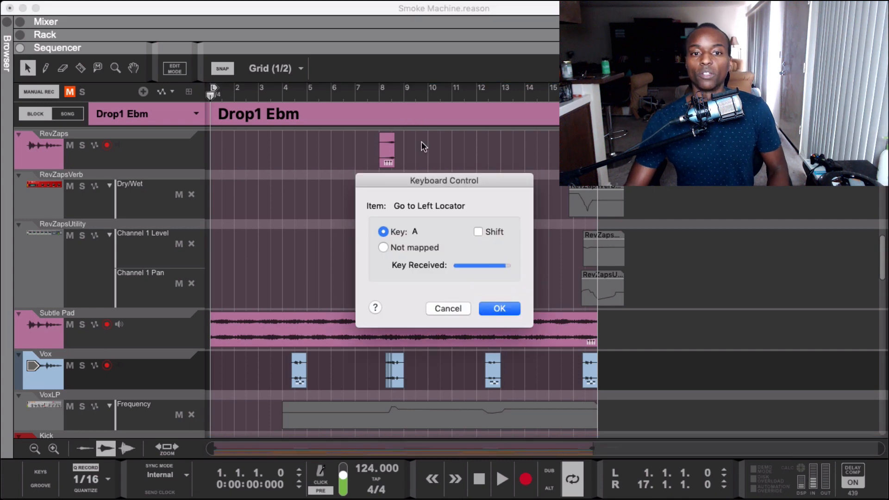
left_click(496, 308)
left_click(181, 11)
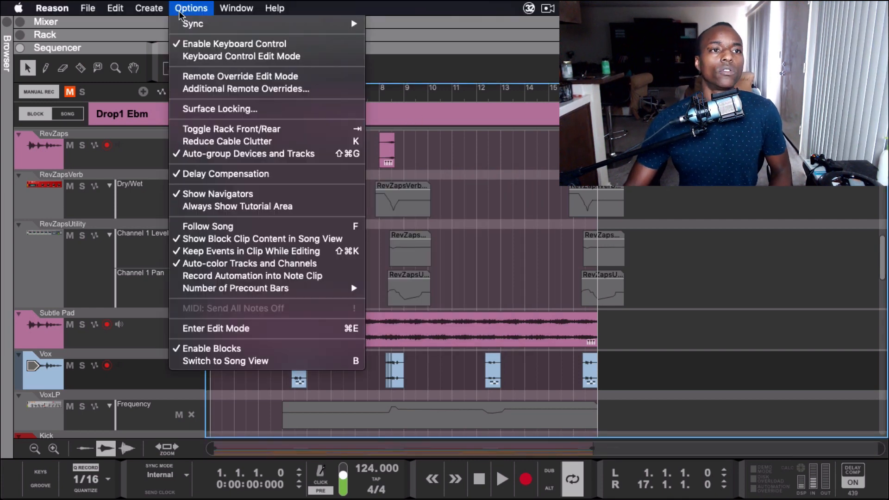
left_click(210, 45)
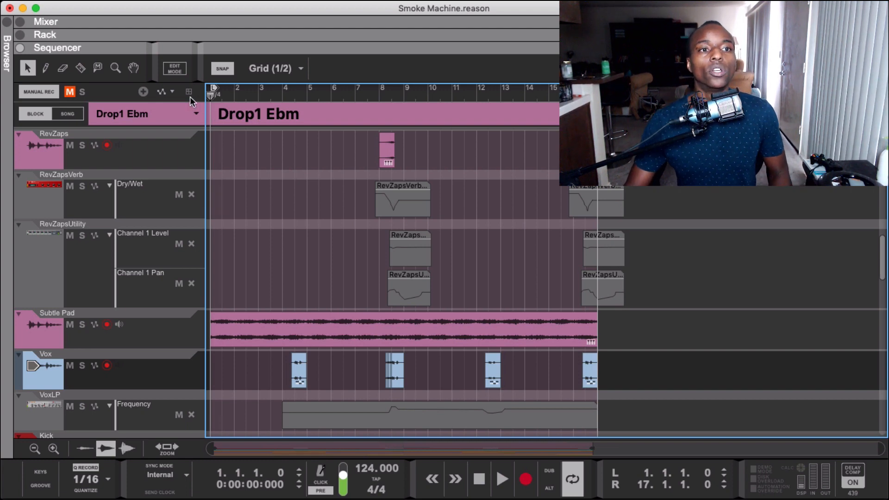
- Record briefly from 1.1.1.0 and stop the recording
key("super+Return")
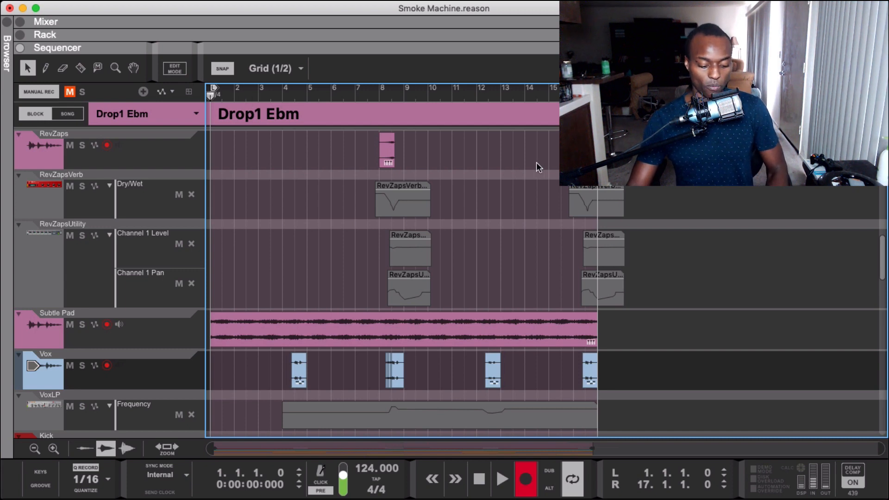
key("space")
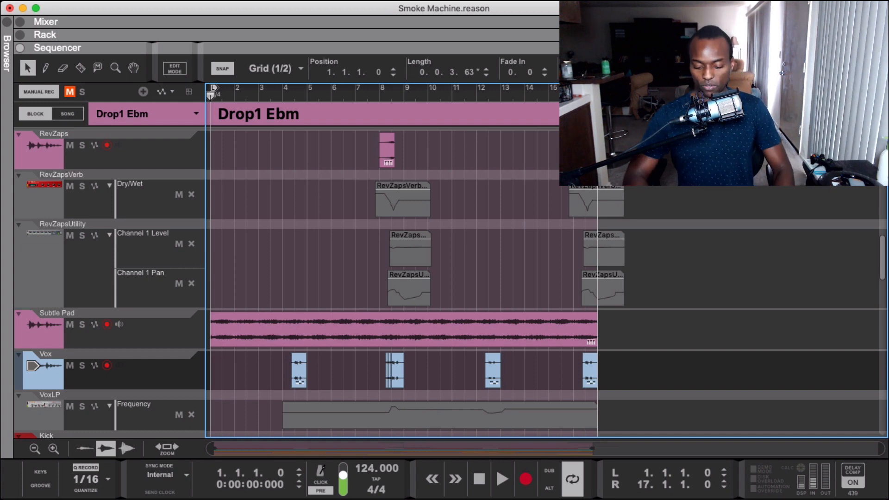
- Advance the song position bar by bar past bar 4, and step it back to 4.1.1.0
key("KP_8")
key("KP_8")
key("KP_8")
key("KP_8")
key("KP_8")
key("KP_7")
key("KP_7")
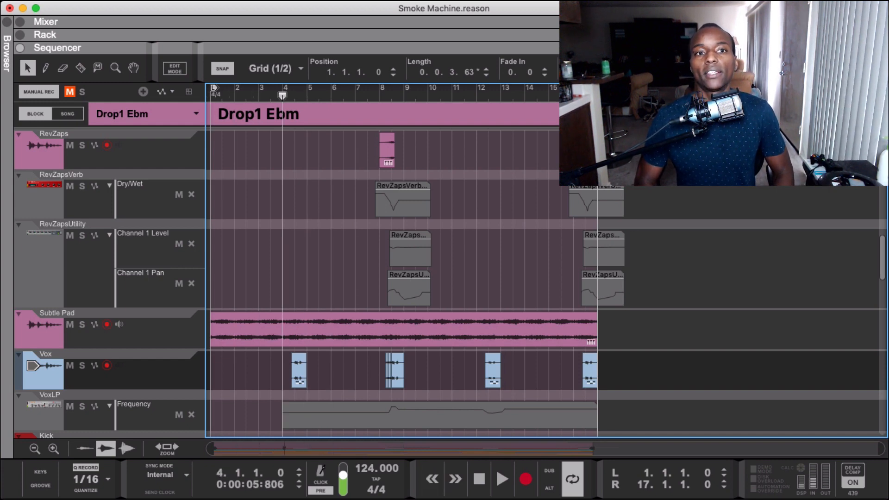
- Step the song position forward and backward through the block by whole bars, ending at 9.1.1.0
key("KP_8")
key("KP_8")
key("KP_8")
key("KP_8")
key("KP_8")
key("KP_7")
key("KP_7")
key("KP_7")
key("KP_7")
key("KP_8")
key("KP_8")
key("KP_8")
key("KP_8")
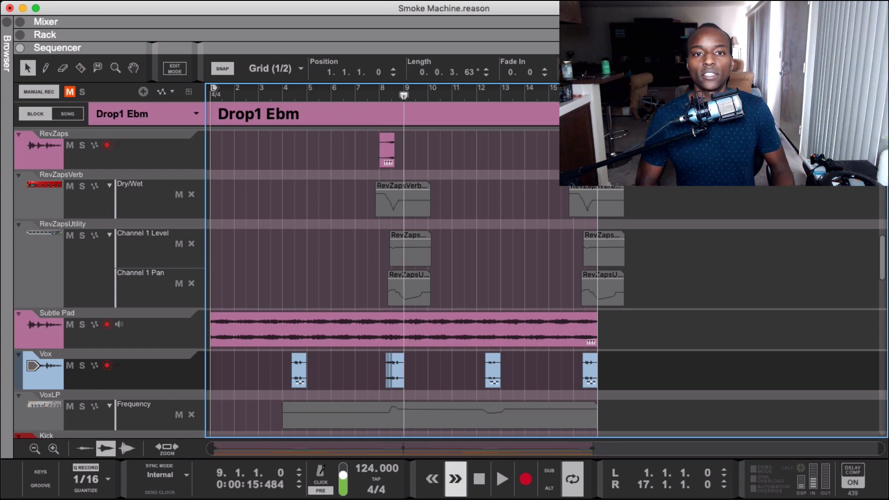
- Step the song position back from bar 9, rewind by bars during playback and stop at 5.1.1.0
key("KP_7")
key("KP_7")
key("KP_7")
key("KP_7")
key("space")
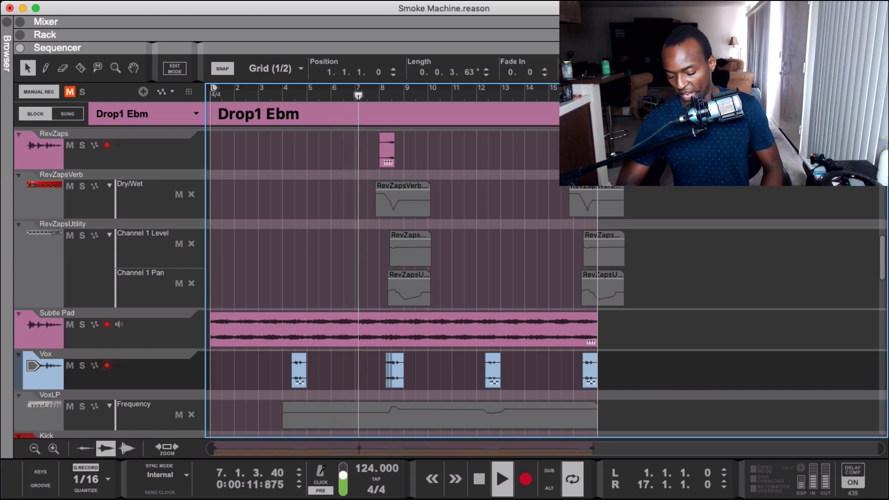
key("KP_7")
key("KP_7")
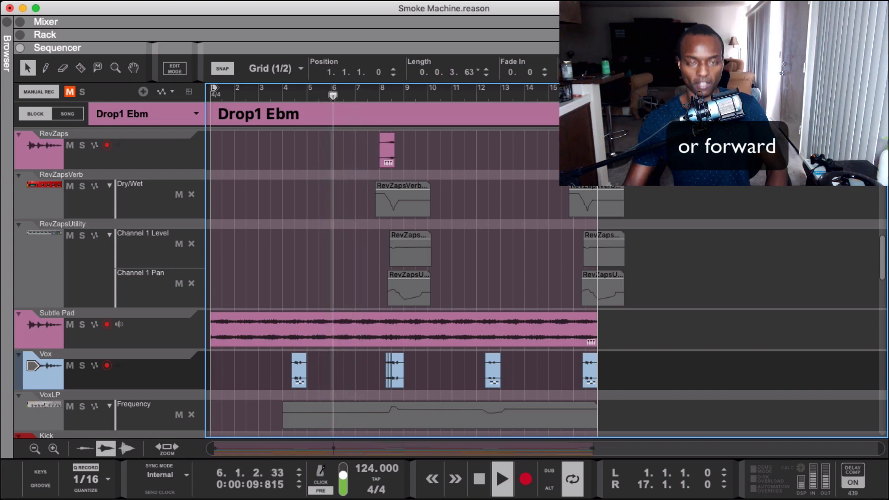
key("space")
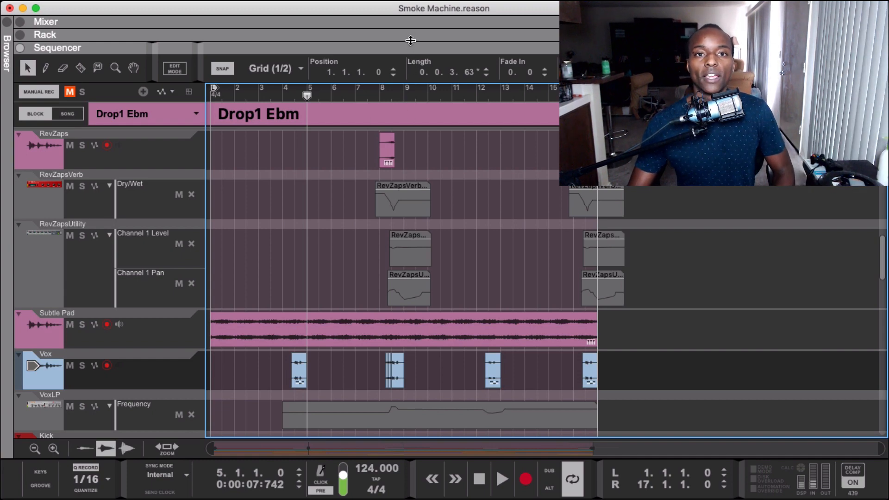
- Show the rack above the sequencer and move the song position back and forth by bars, ending at 4.1.1.0
left_click_drag(420, 288, 421, 298)
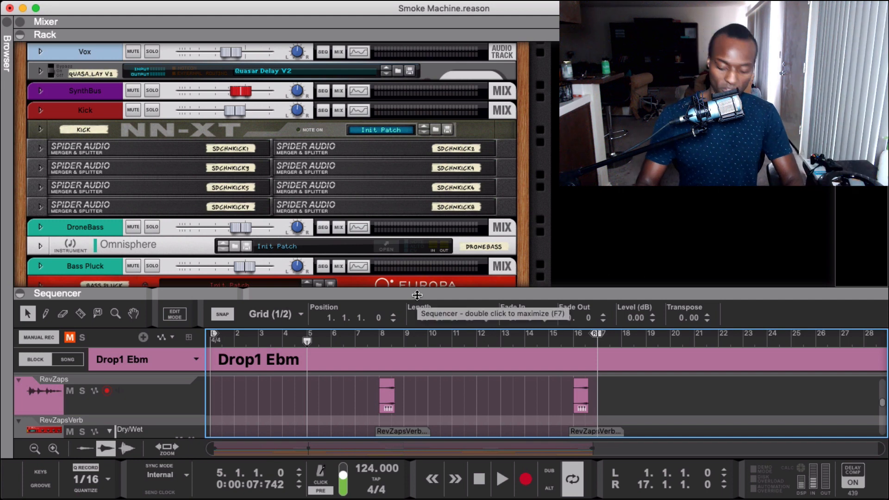
key("KP_7")
key("KP_7")
key("KP_8")
key("KP_8")
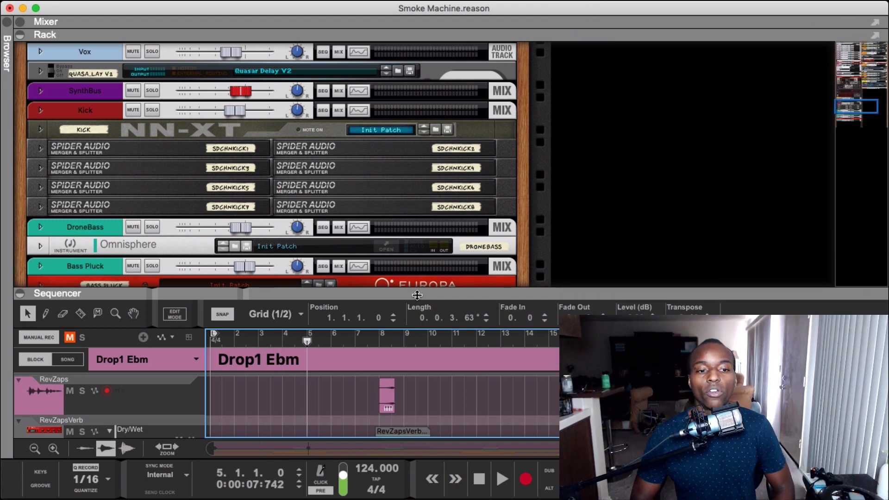
key("KP_7")
key("KP_8")
key("KP_7")
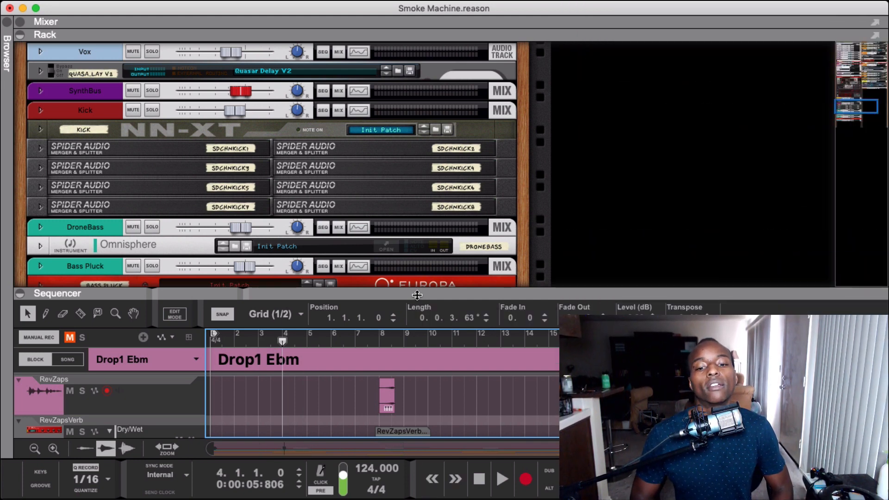
key("KP_8")
key("KP_7")
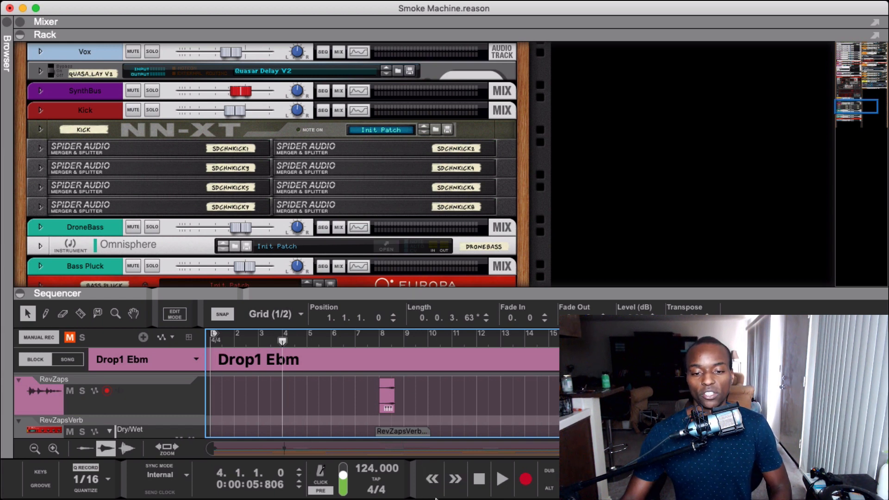
- Use the transport's Rewind and Fast Forward to move the song position back and forth, ending at 3.1.1.0
left_click(433, 473)
left_click(455, 478)
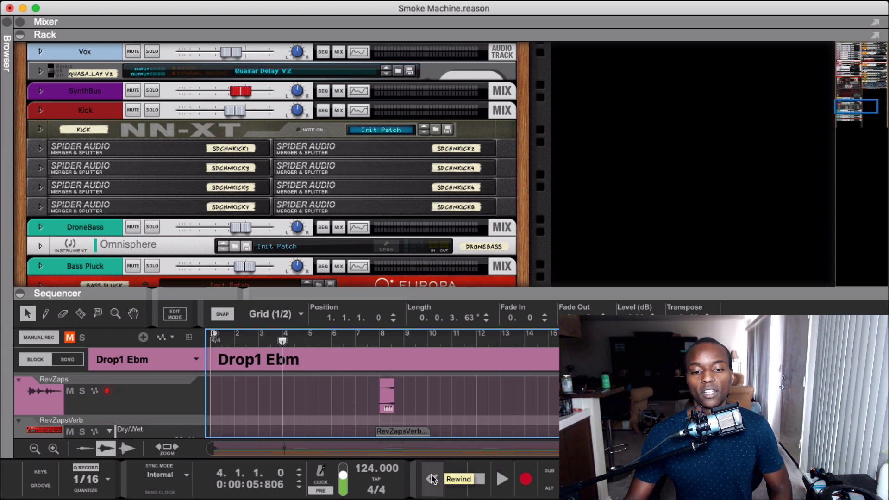
left_click(432, 478)
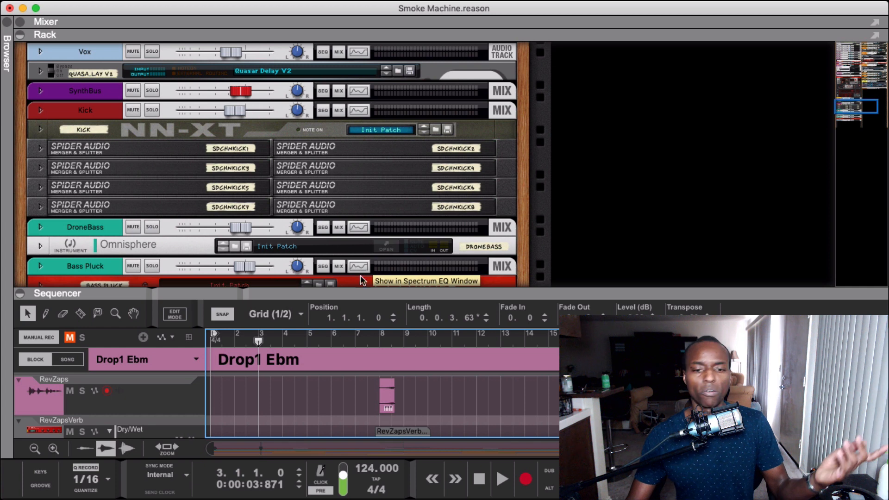
- Alternate the song position one bar forward and back repeatedly, finishing at 3.1.1.0
key("KP_8")
key("KP_7")
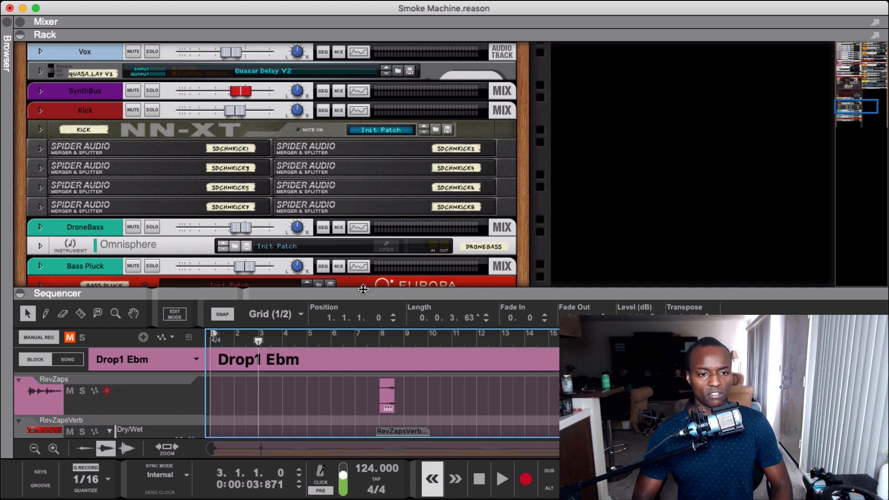
key("KP_8")
key("KP_7")
key("KP_8")
key("KP_7")
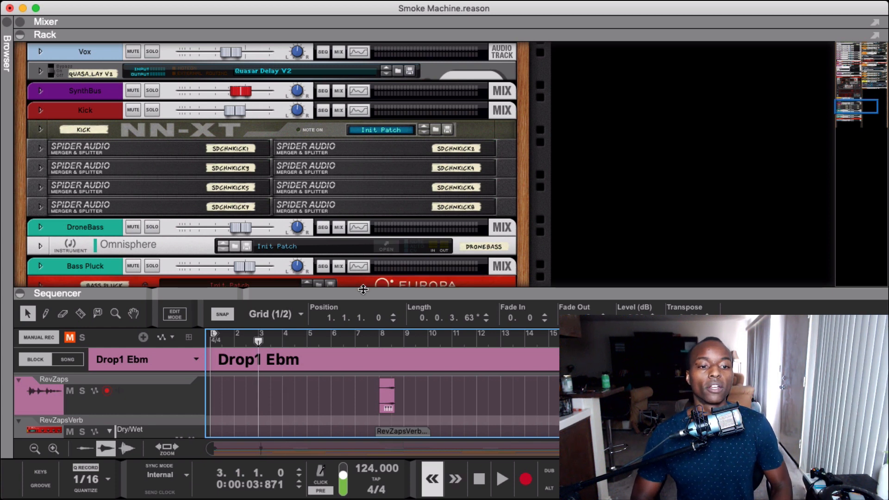
key("KP_8")
key("KP_7")
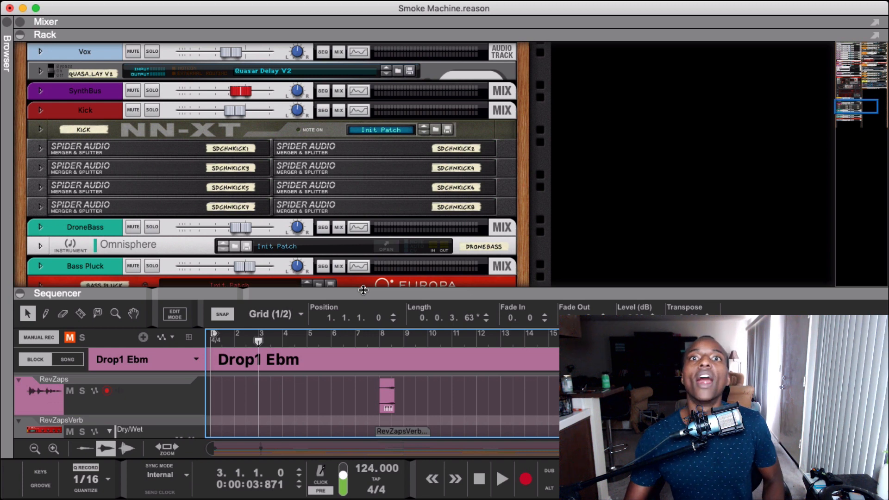
- Set the sequencer's snap value to Bar
left_click(273, 314)
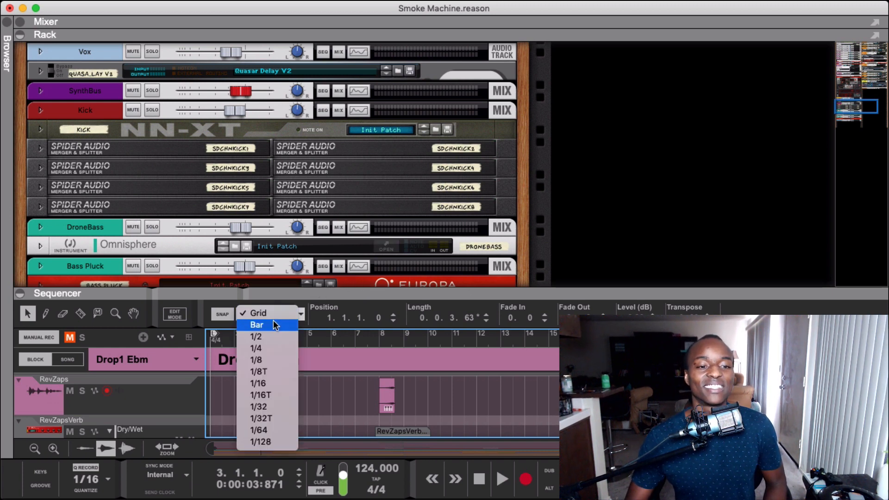
left_click(259, 323)
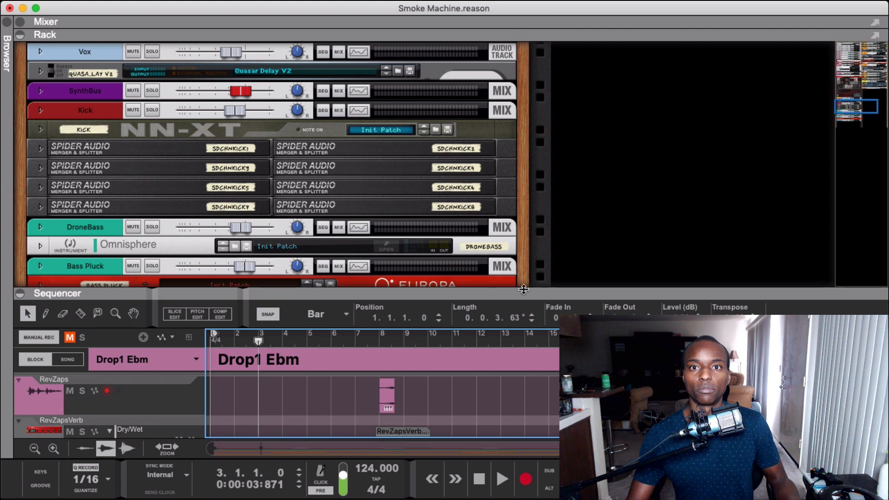
- Show the mixer and bring up the keyboard control mapping options for the master section's Solo All Off function
double_click(513, 25)
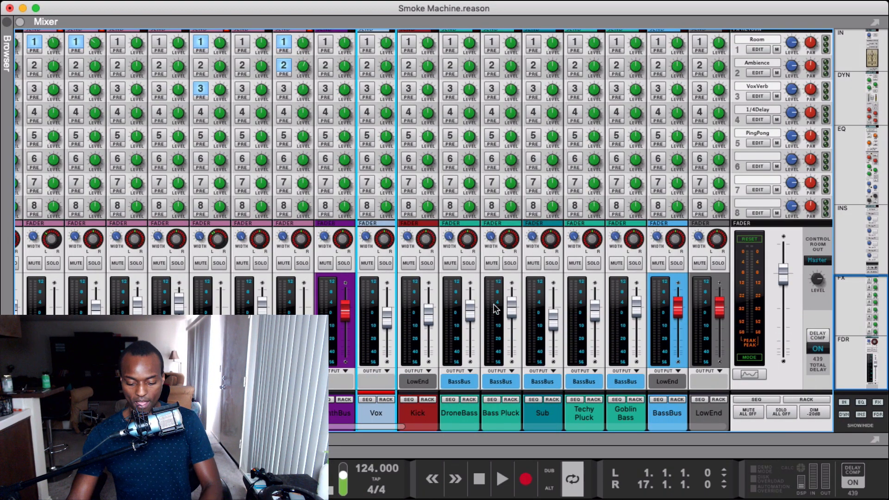
right_click(780, 411)
left_click(804, 424)
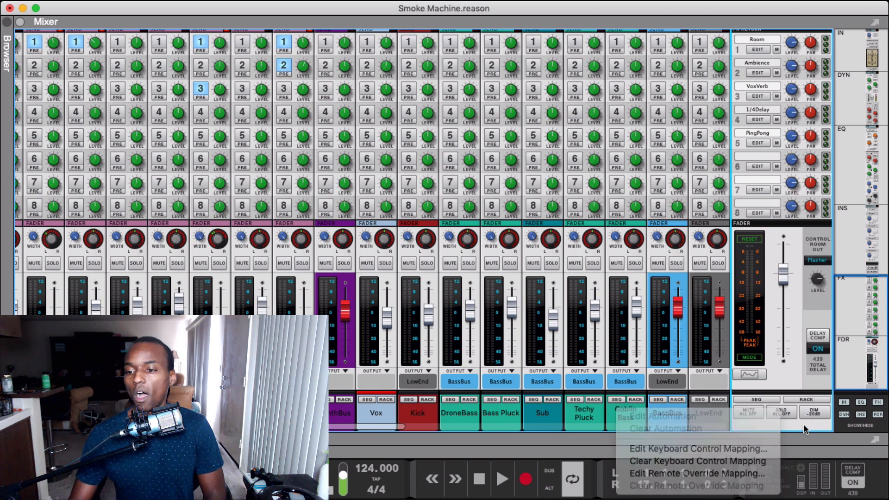
right_click(782, 409)
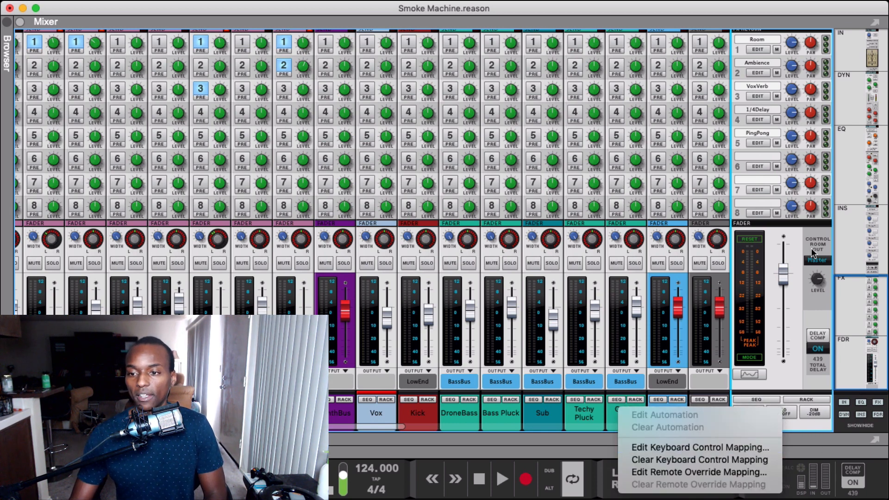
left_click(734, 234)
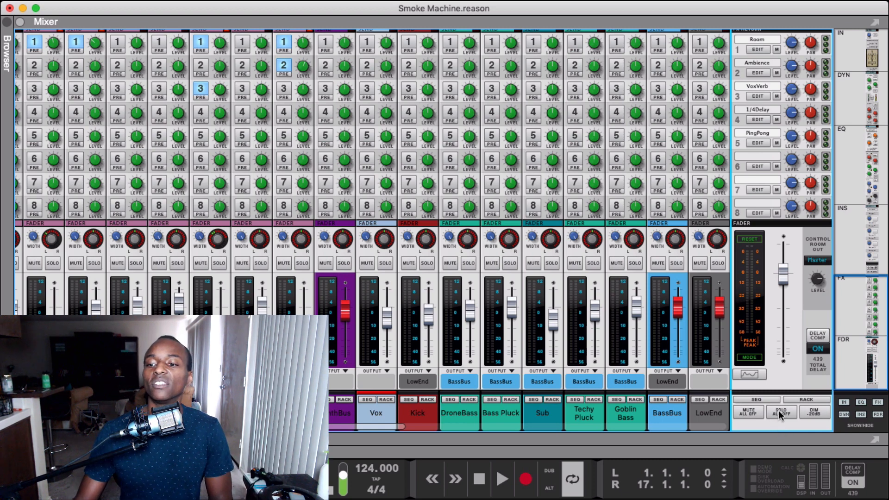
- Try soloing the SynthBus channel and switch between the sequencer and mixer, ending in the sequencer
left_click(344, 263)
key("F7")
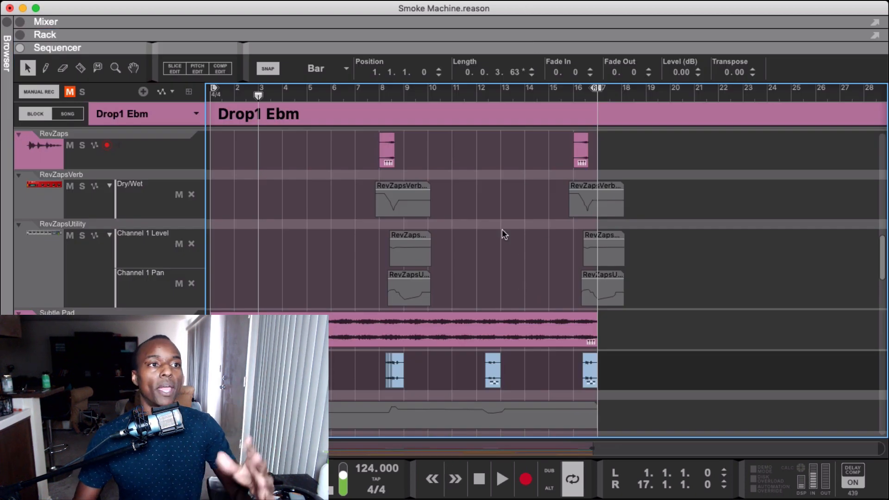
left_click_drag(486, 35, 500, 447)
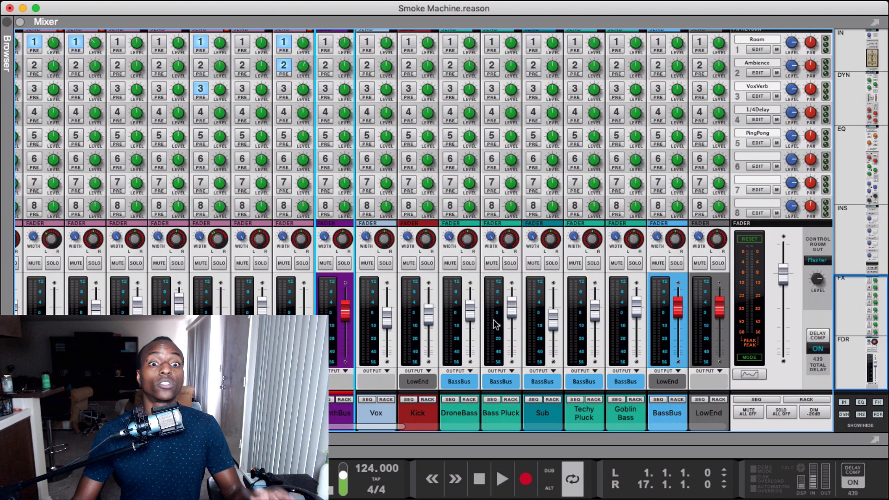
double_click(539, 453)
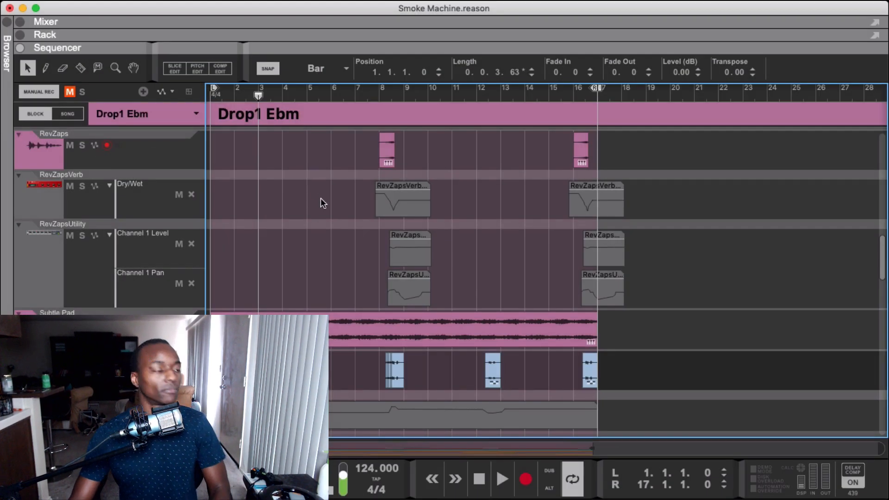
- Show the rack and fold the RevZaps audio track
double_click(314, 35)
scroll(126, 157, "up", 20)
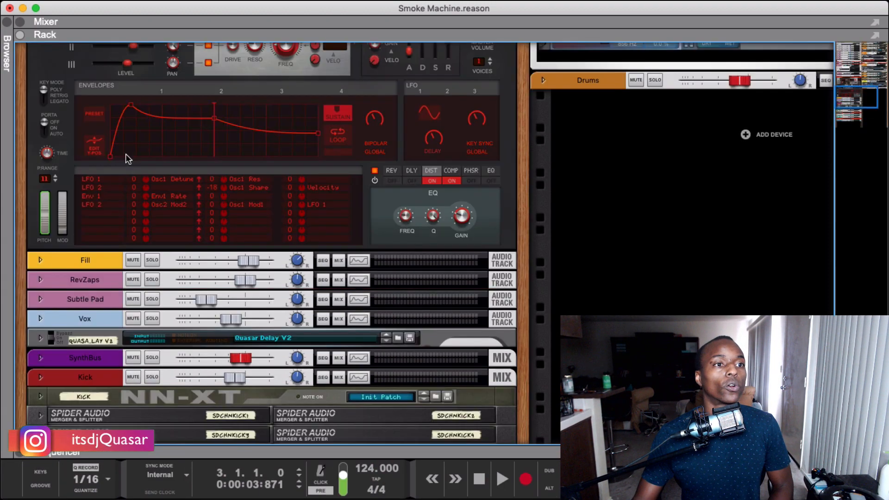
scroll(125, 163, "down", 5)
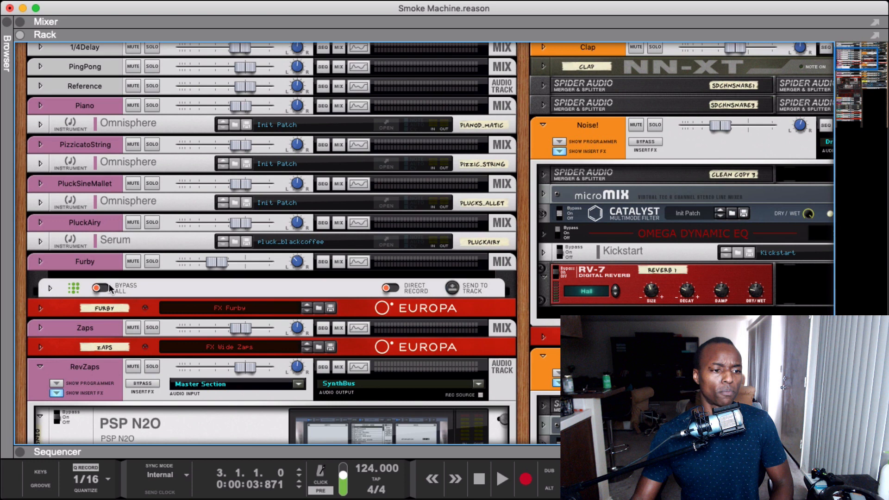
left_click(40, 366)
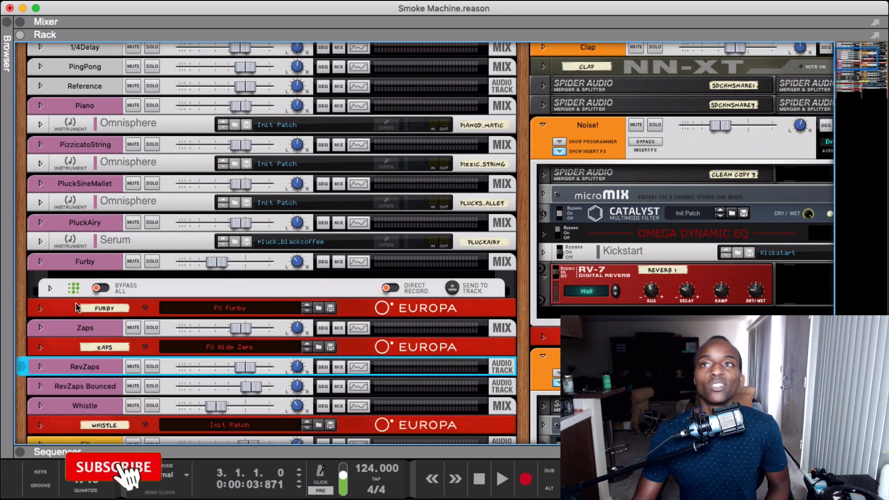
- Unfold the Master Section with its insert effects hidden, and unfold the Stereo Flip & Mono Combinator below it
scroll(60, 310, "up", 5)
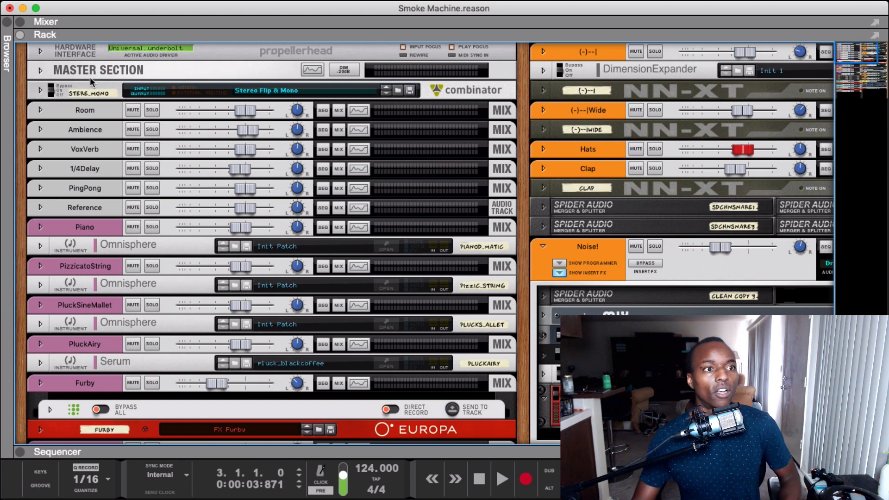
left_click(41, 71)
left_click(41, 72)
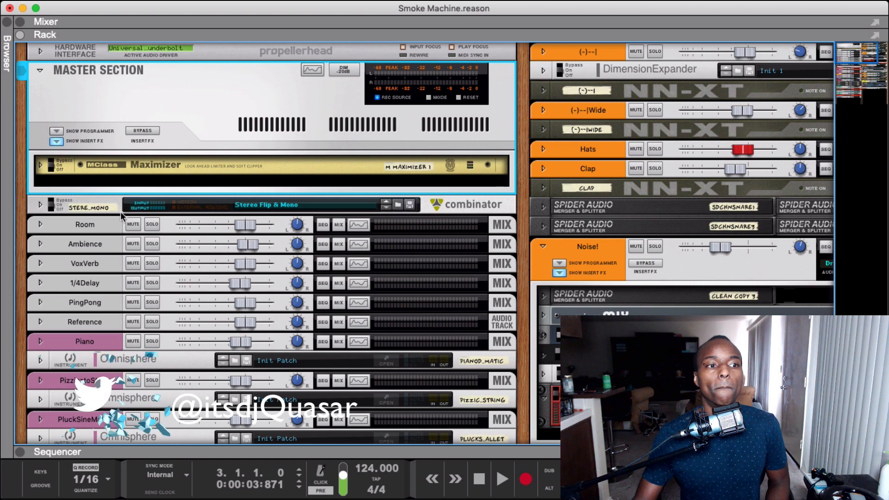
left_click(40, 71)
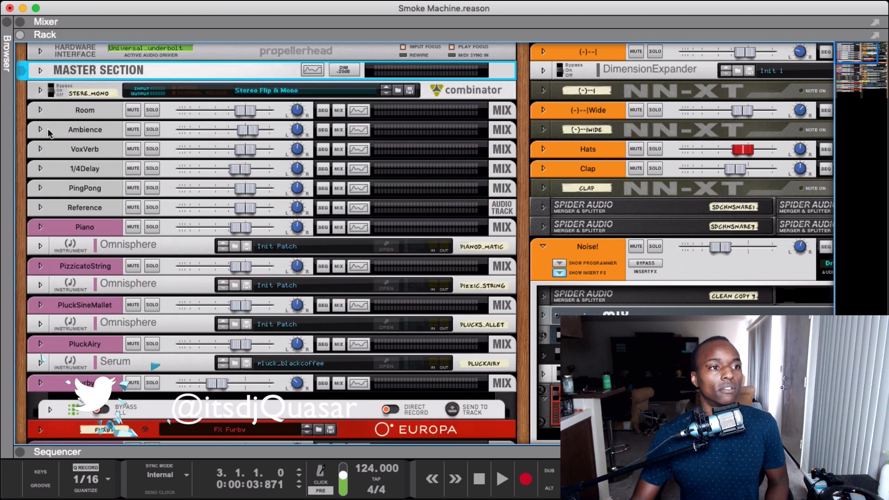
left_click(41, 90)
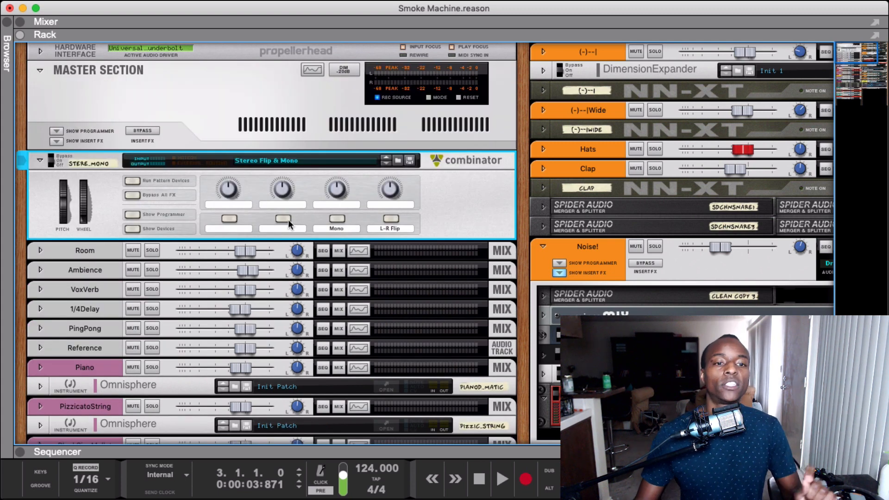
- Turn the Stereo Flip & Mono Combinator's Mono function on and back off
key("shift+n")
left_click(337, 218)
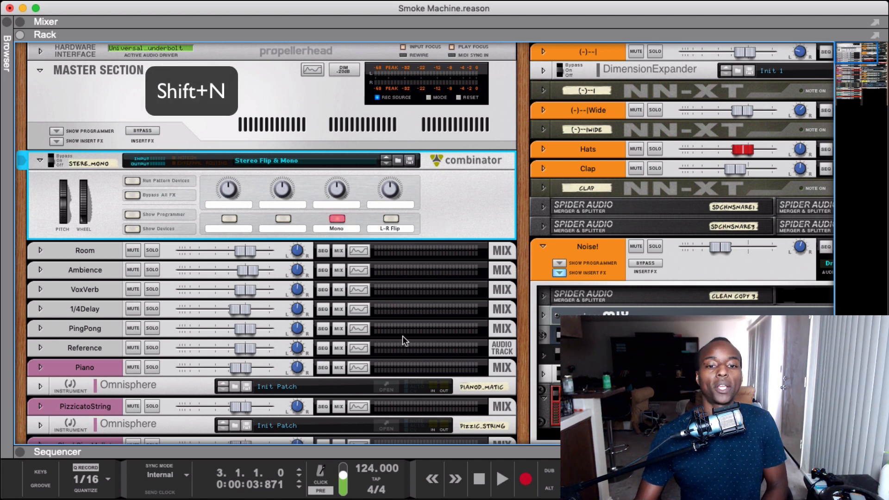
left_click(337, 219)
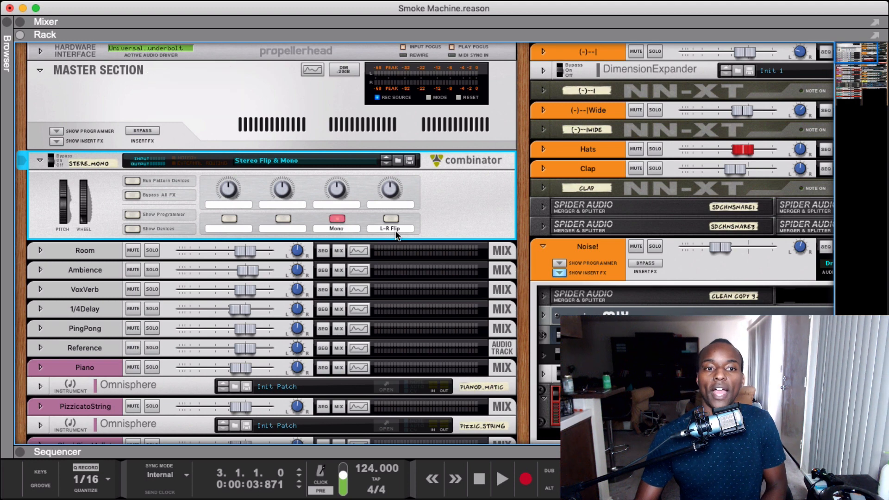
- Move the song position to 1.1.1.0 in the sequencer and return to the rack
left_click(477, 455)
left_click_drag(251, 99, 210, 96)
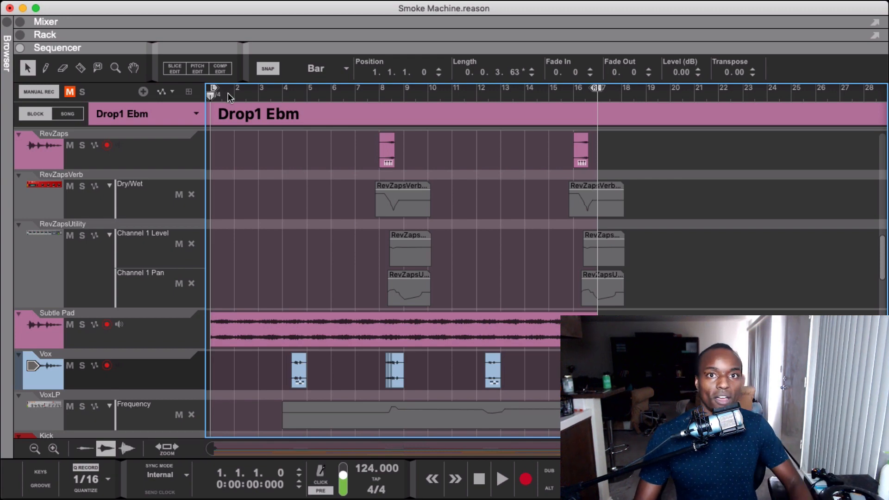
left_click(137, 35)
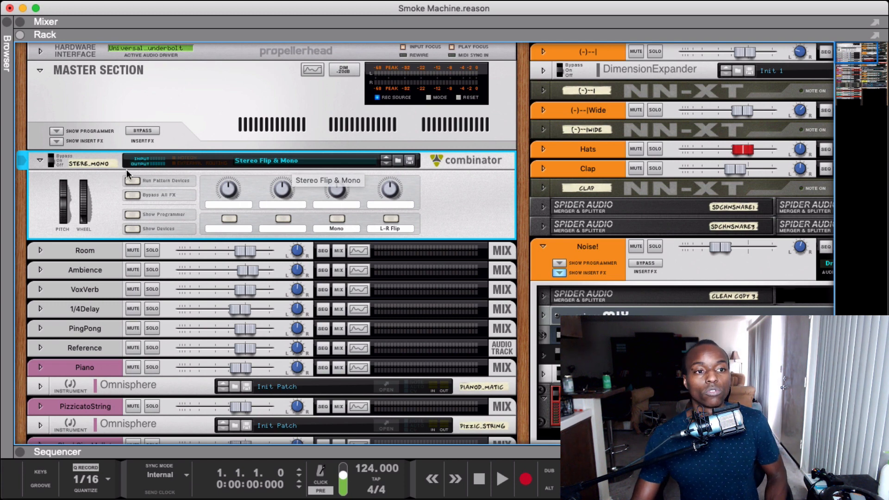
- Search the Reason Factory Sound Bank for "stereo flip", select the first Stereo Flip & Mono.cmb patch and hide the browser
left_click(16, 41)
left_click(40, 184)
left_click(73, 74)
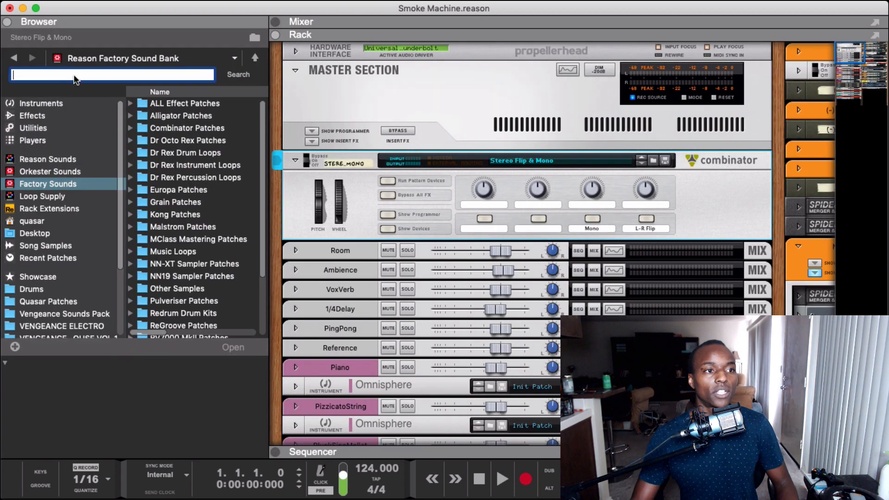
type("stere")
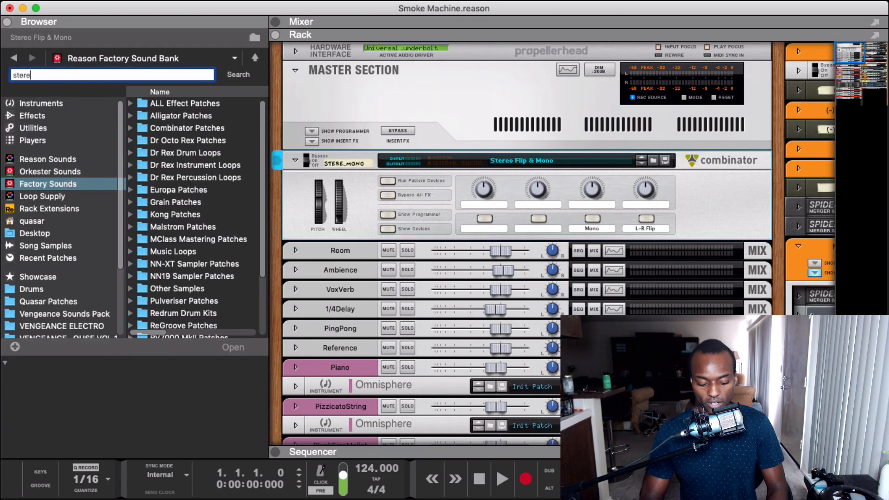
type("o flip")
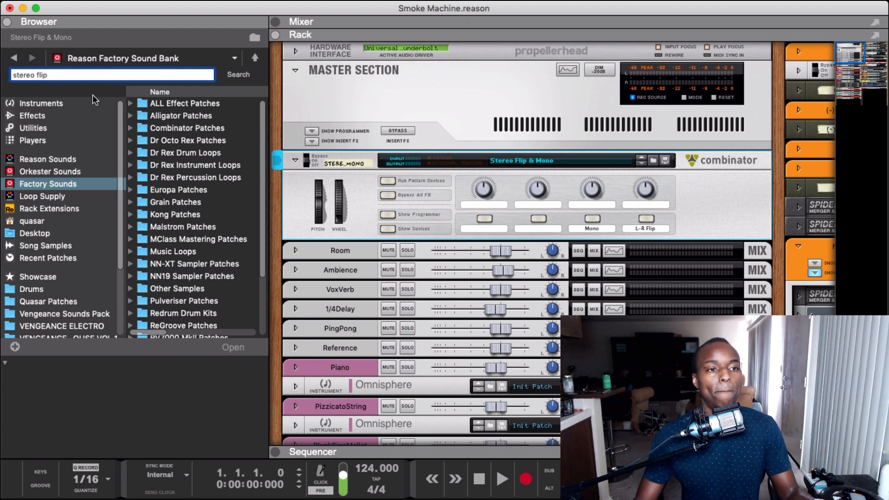
key("Return")
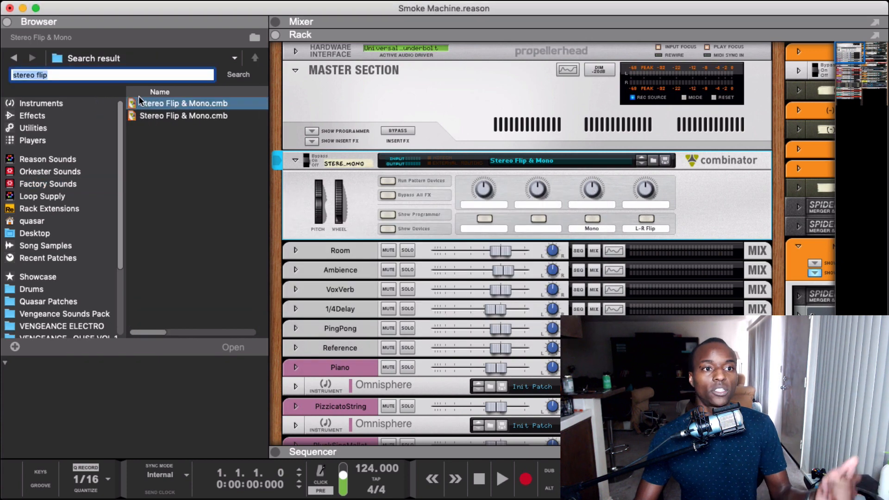
left_click(152, 104)
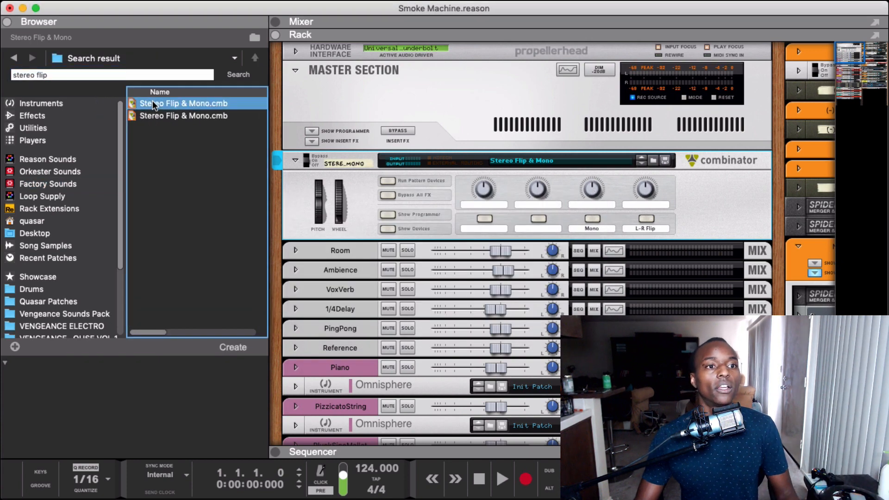
left_click(147, 25)
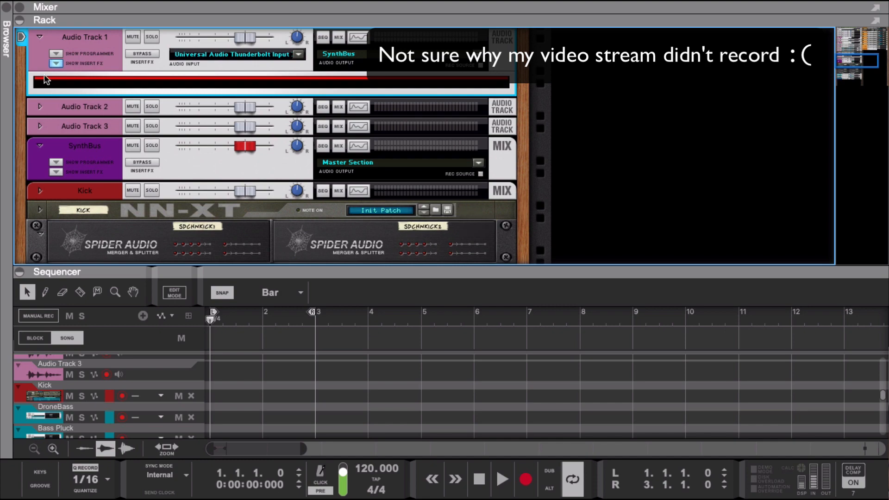
- Add the Quasar Delay V2.cmb patch from Quasar Patches directly below Audio Track 1 in the rack, and hide the browser
left_click(7, 26)
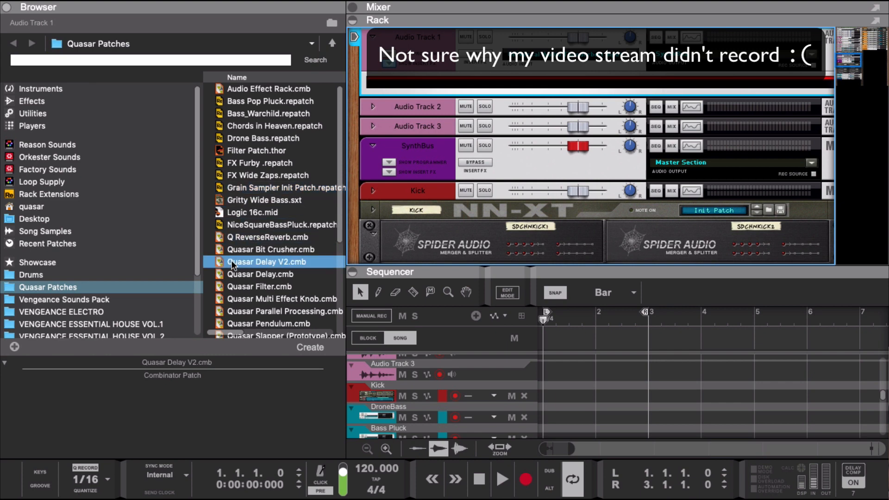
left_click_drag(237, 265, 564, 85)
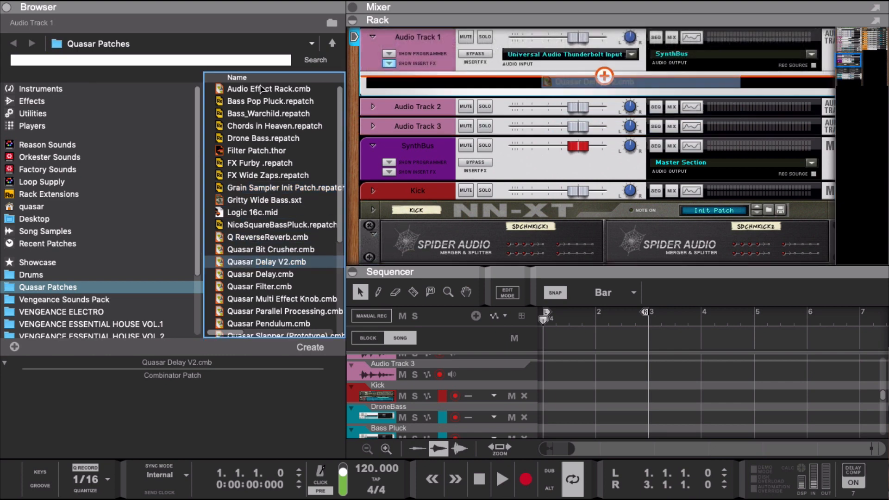
double_click(196, 12)
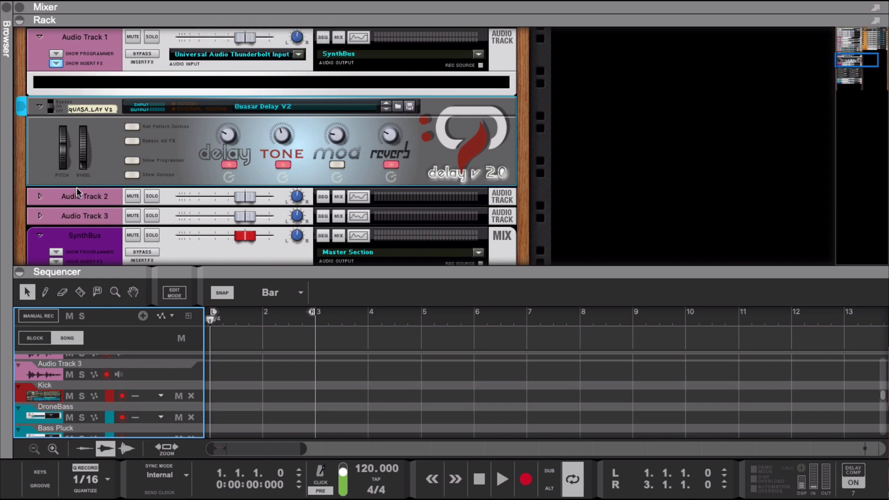
- Reveal the devices inside the Quasar Delay V2 Combinator, look through them and hide them again
left_click(132, 175)
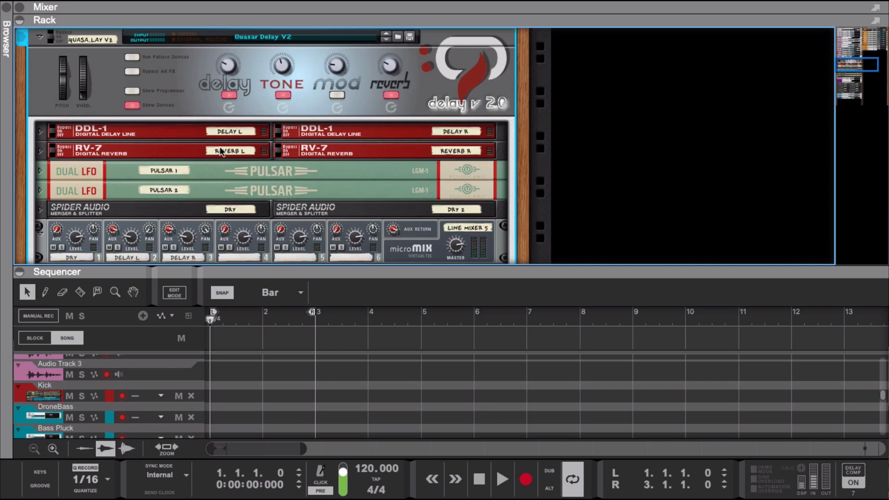
scroll(287, 176, "down", 5)
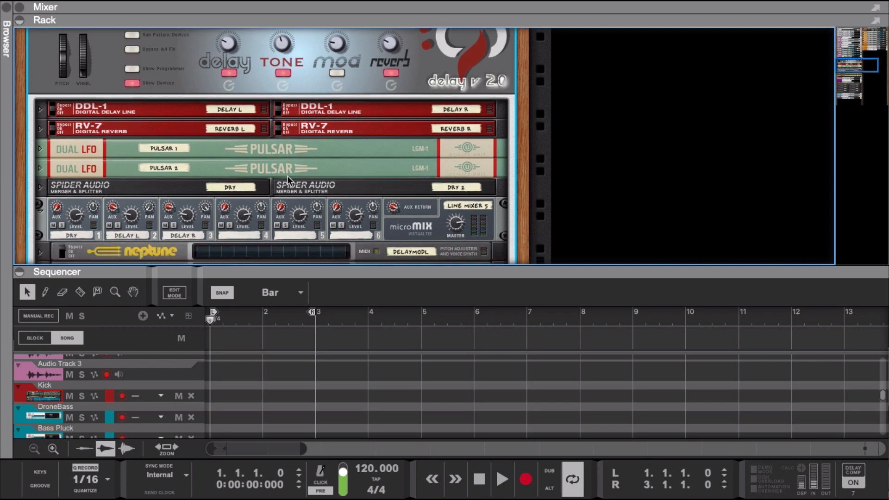
scroll(205, 162, "up", 4)
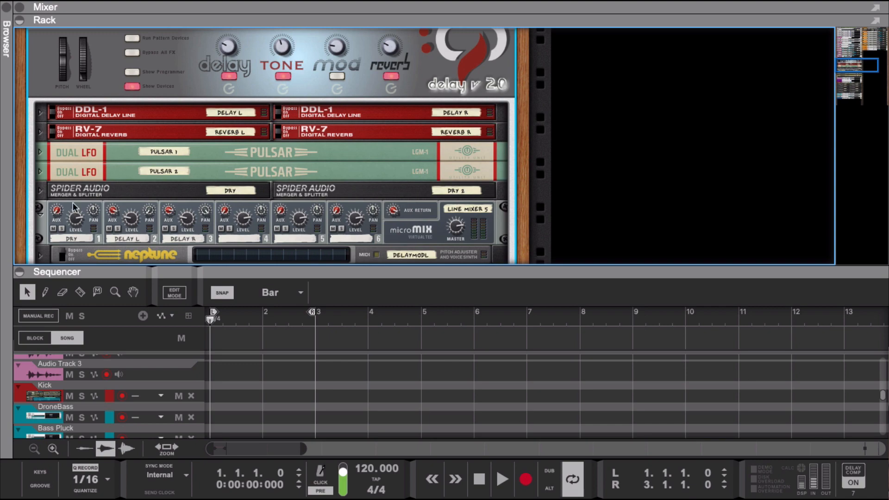
scroll(126, 196, "down", 5)
scroll(76, 141, "up", 6)
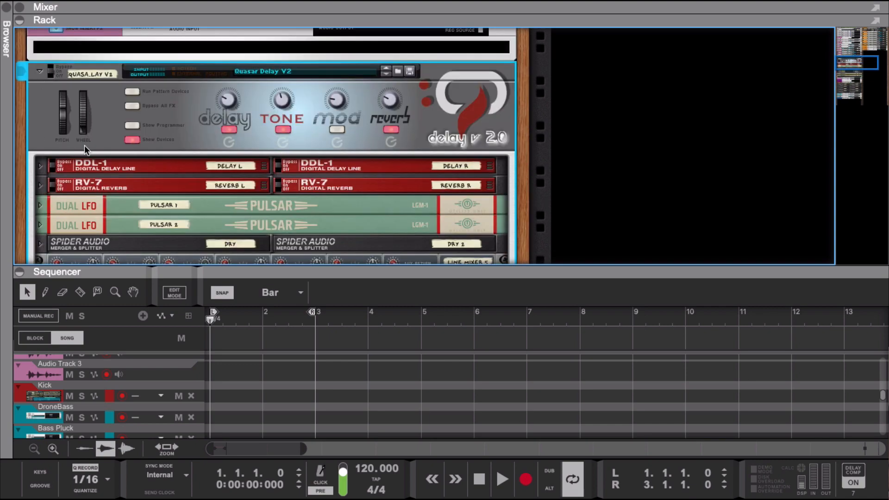
left_click(132, 139)
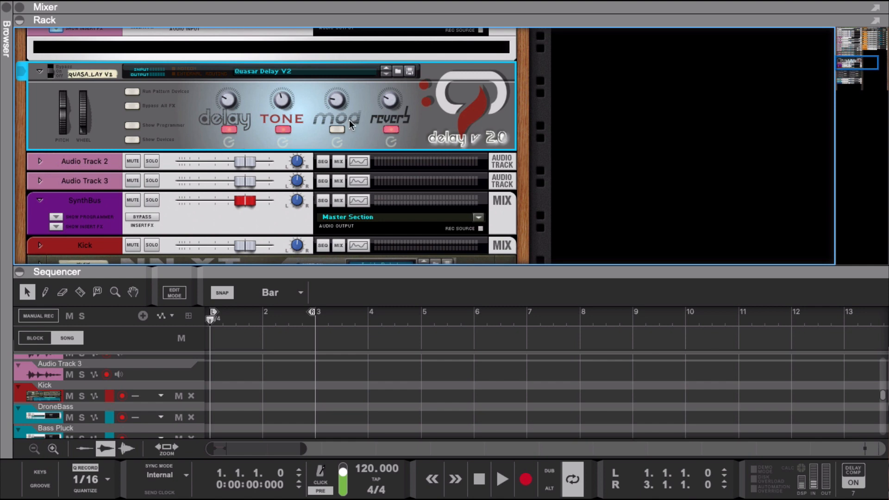
- Play the loop while setting the Quasar Delay V2's reverb to 60, tone to 45 and delay to 29
key("space")
key("space")
key("space")
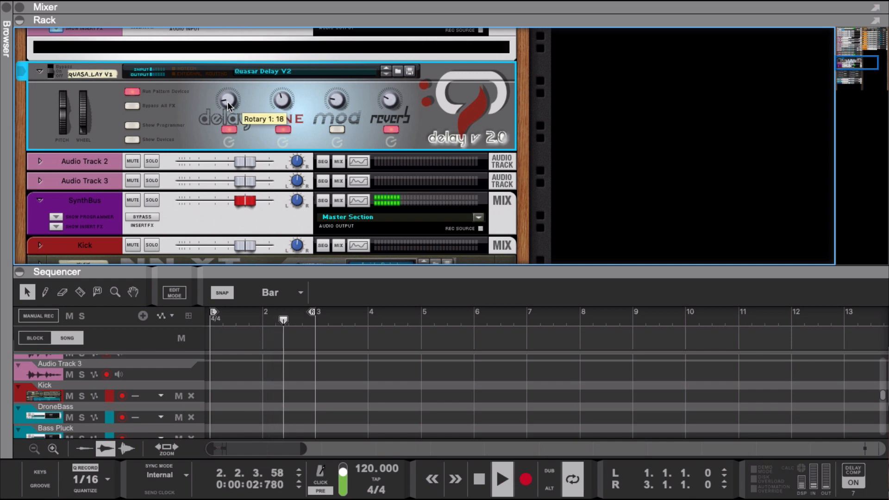
left_click_drag(227, 102, 232, 88)
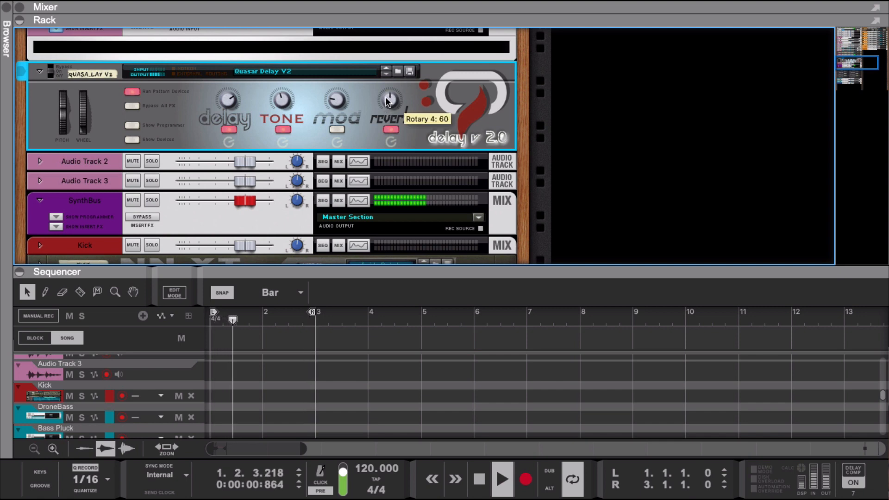
mouse_move(280, 95)
left_mouse_down()
mouse_move(278, 80)
mouse_move(270, 98)
left_mouse_up()
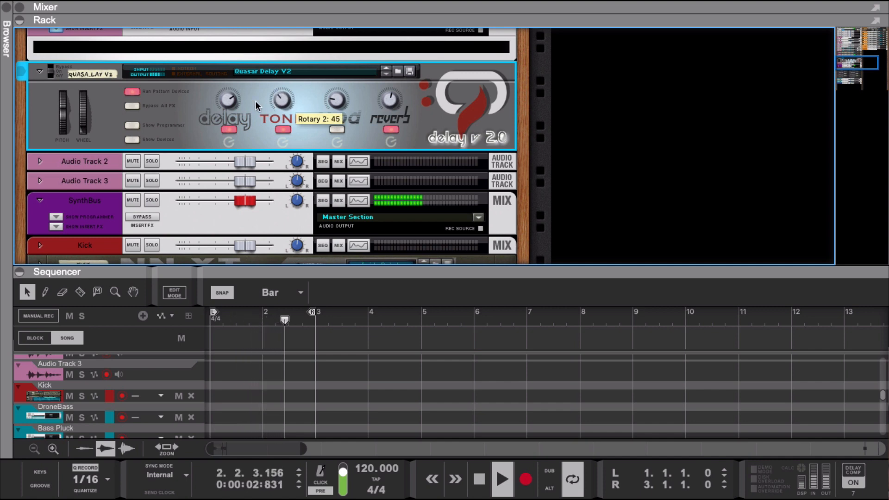
left_click_drag(216, 122, 217, 121)
key("space")
key("space")
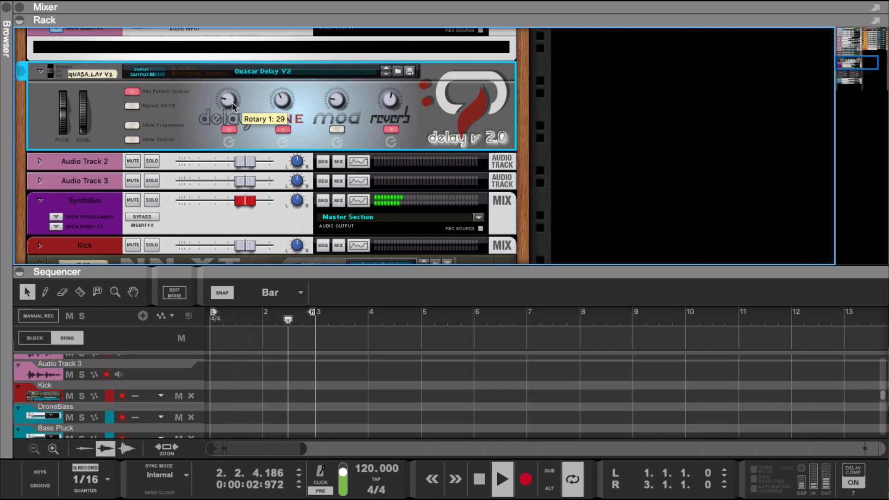
- Raise the delay and tone amounts on the Quasar Delay V2 while the loop plays
left_click(50, 71)
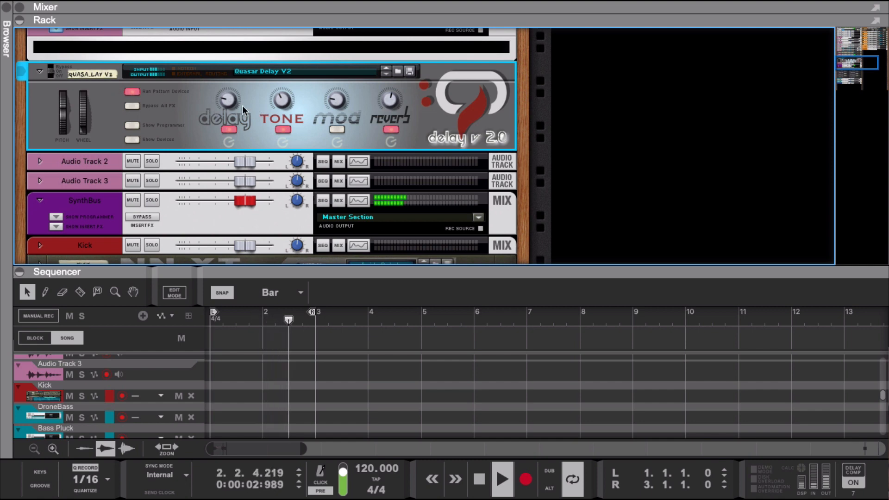
key("space")
key("space")
left_click_drag(226, 97, 227, 89)
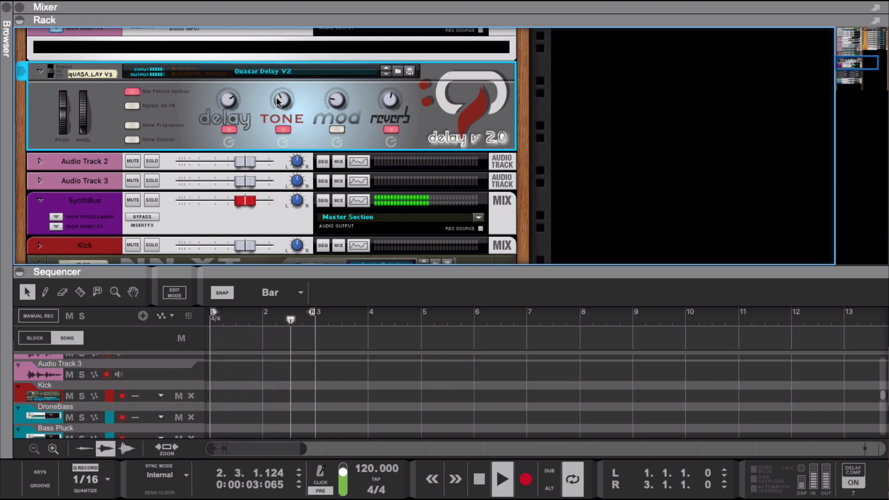
- Switch on the mod effect of the Quasar Delay V2, raise its amount to nearly halfway and stop playback
left_click(338, 132)
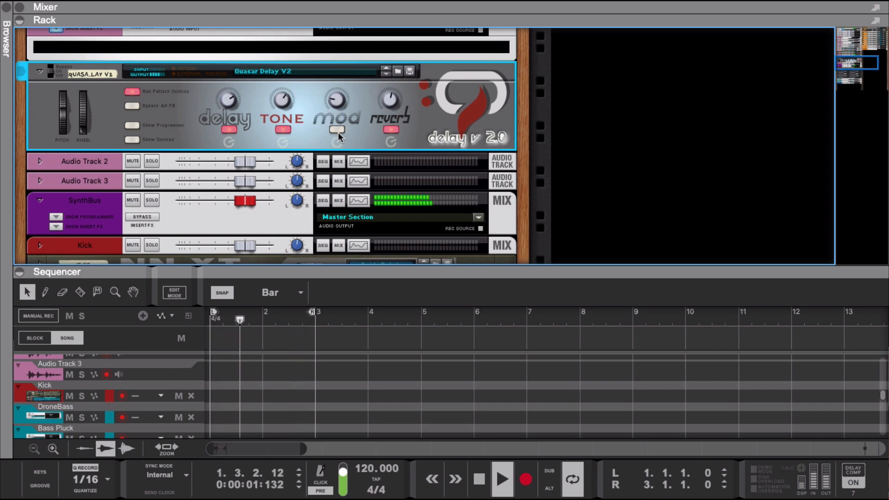
key("space")
key("space")
left_click_drag(341, 107, 337, 89)
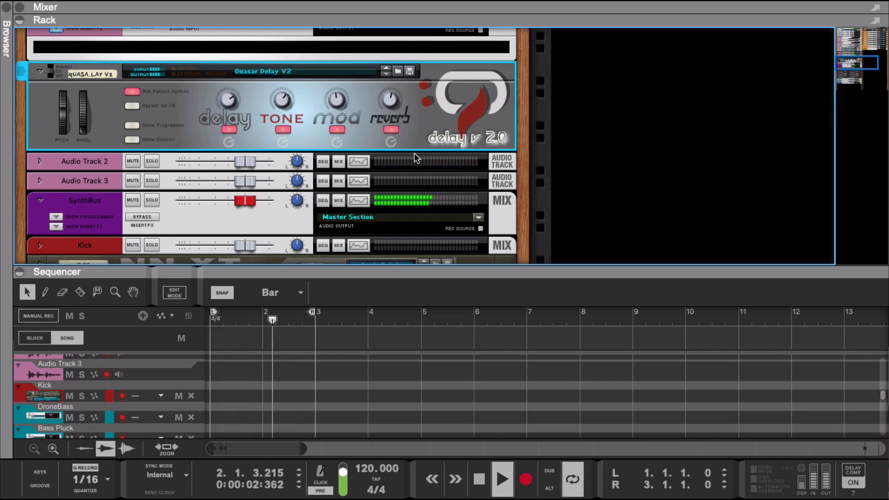
key("space")
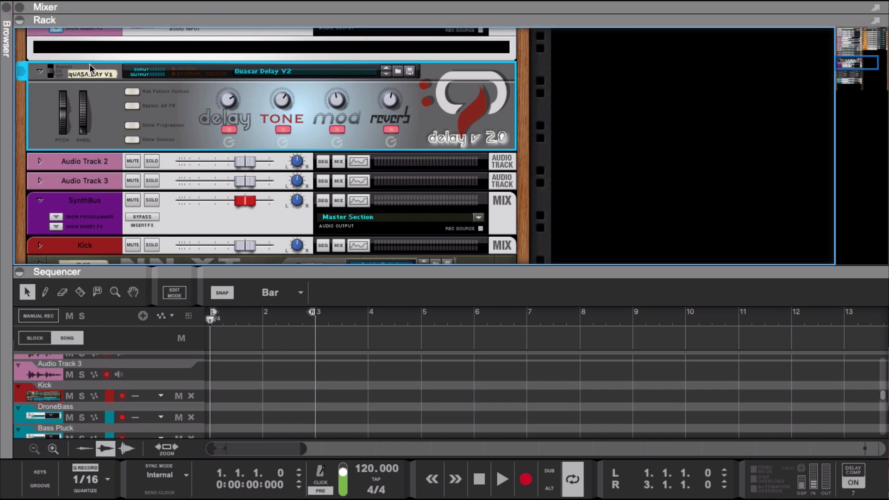
right_click(348, 129)
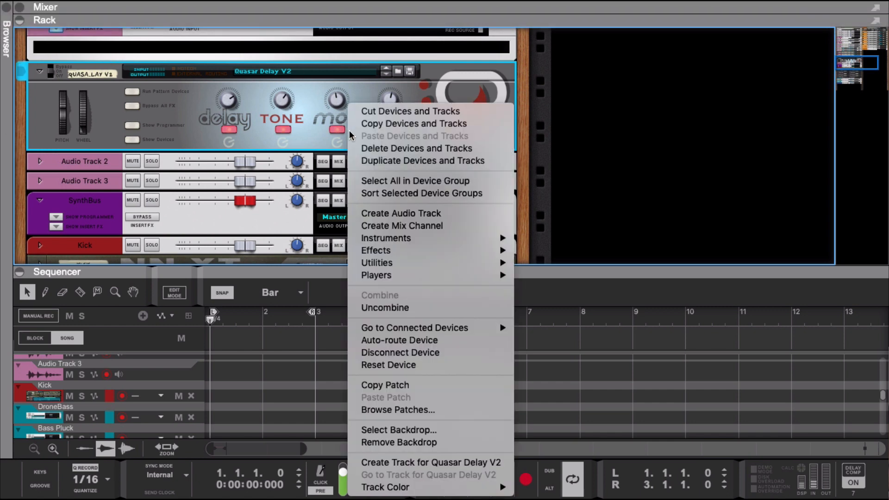
mouse_move(464, 252)
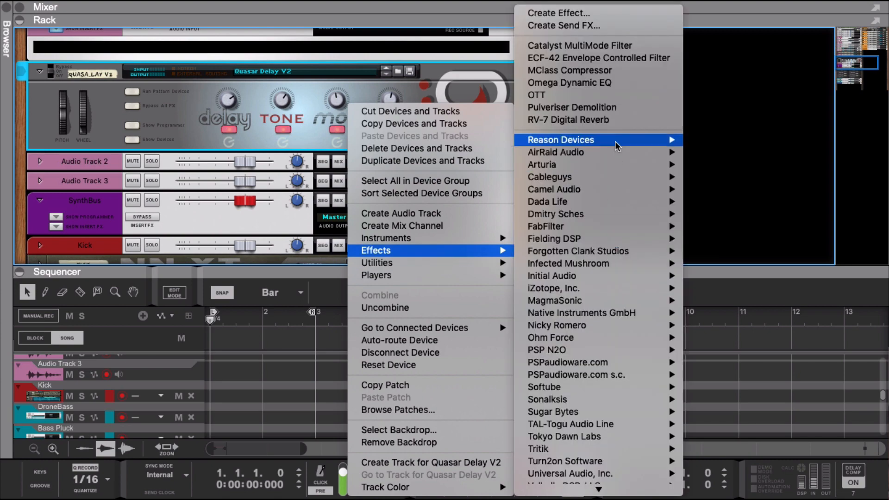
mouse_move(644, 490)
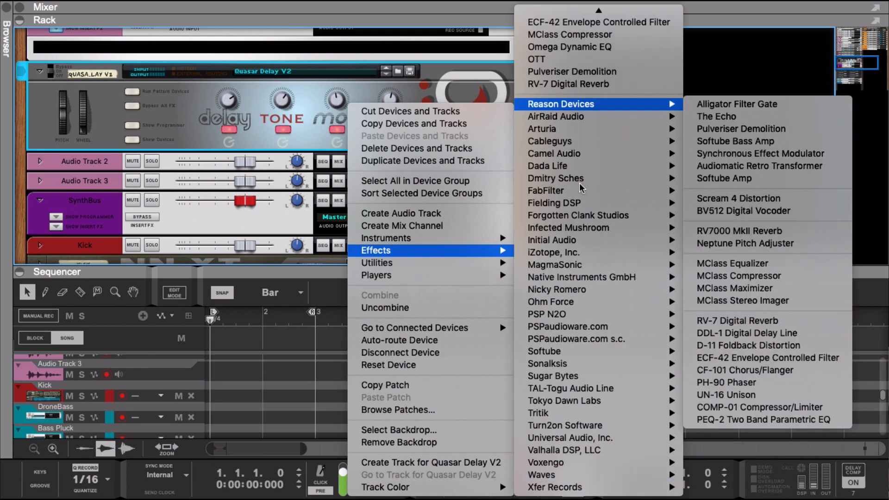
left_click(170, 123)
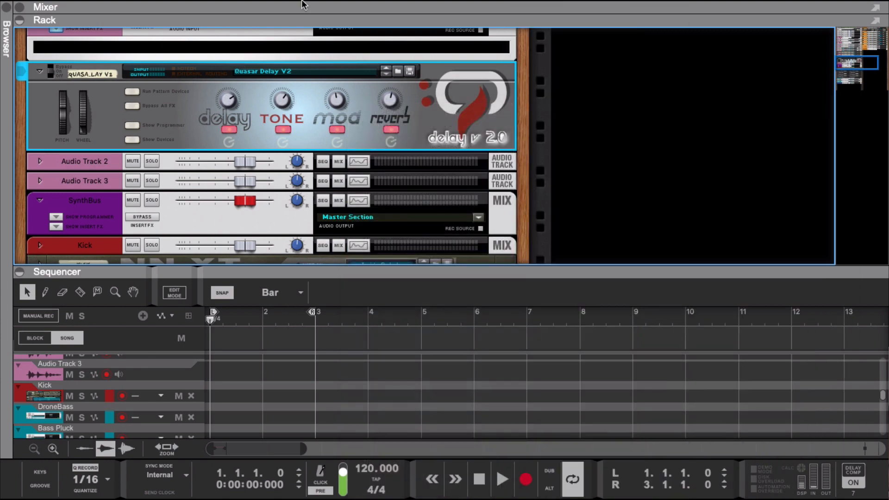
- Search the program's commands for "pro q", add FabFilter Pro-Q 2 below the Quasar Delay V2 and delete it again
mouse_move(303, 2)
left_click(275, 8)
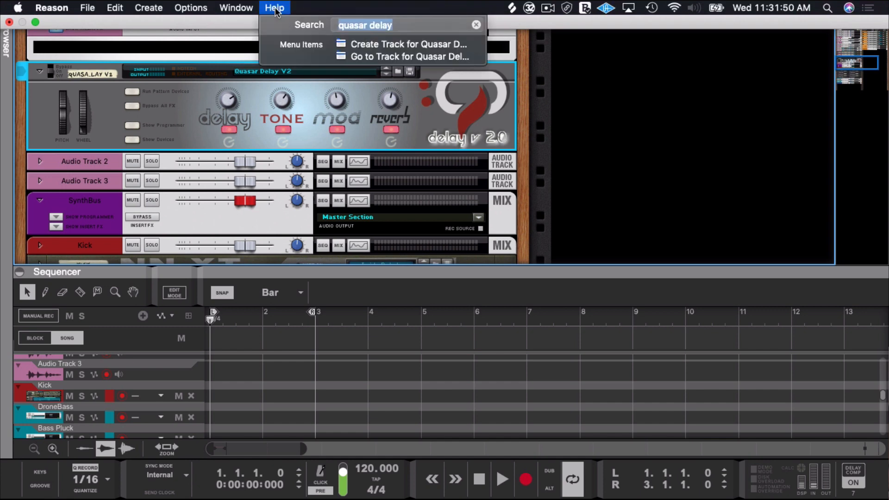
type("pro q")
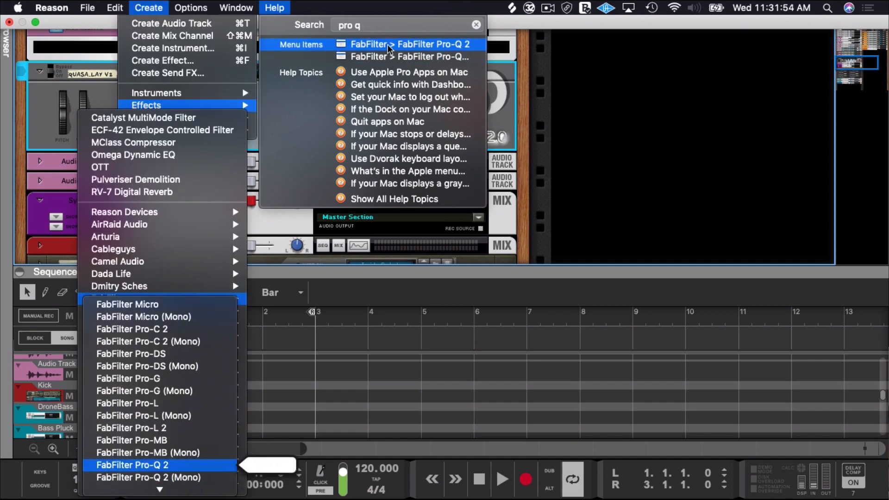
left_click(388, 44)
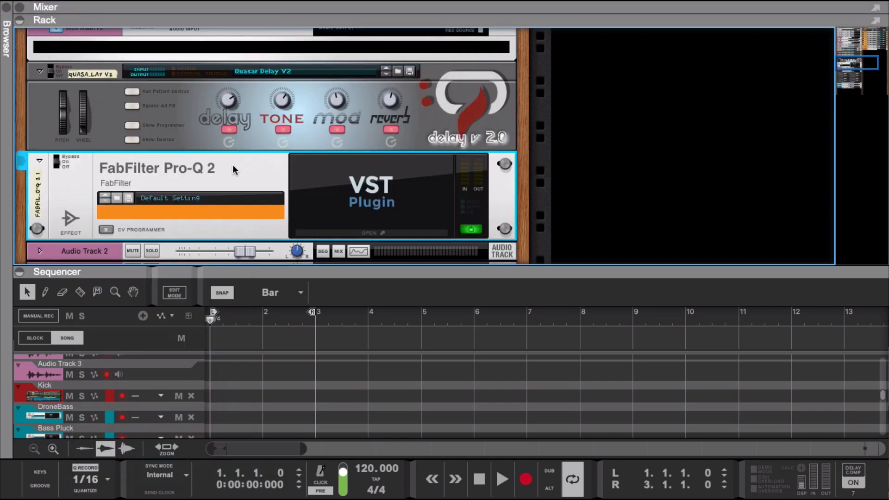
key("Delete")
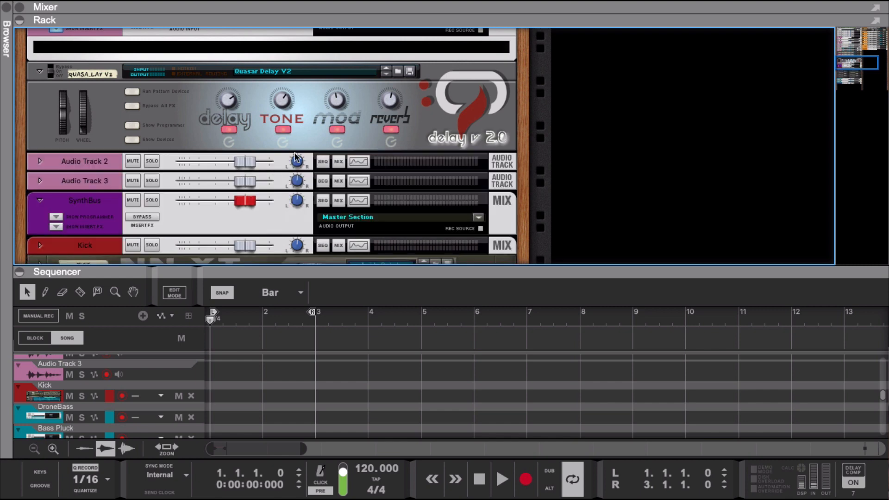
- Search the program's commands for "flanger", add the CF-101 Chorus/Flanger to the rack and delete it again
mouse_move(320, 2)
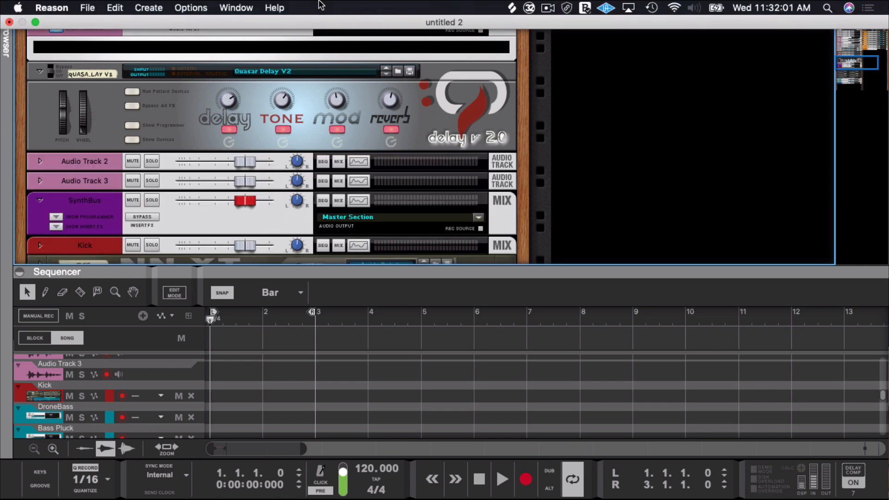
left_click(279, 10)
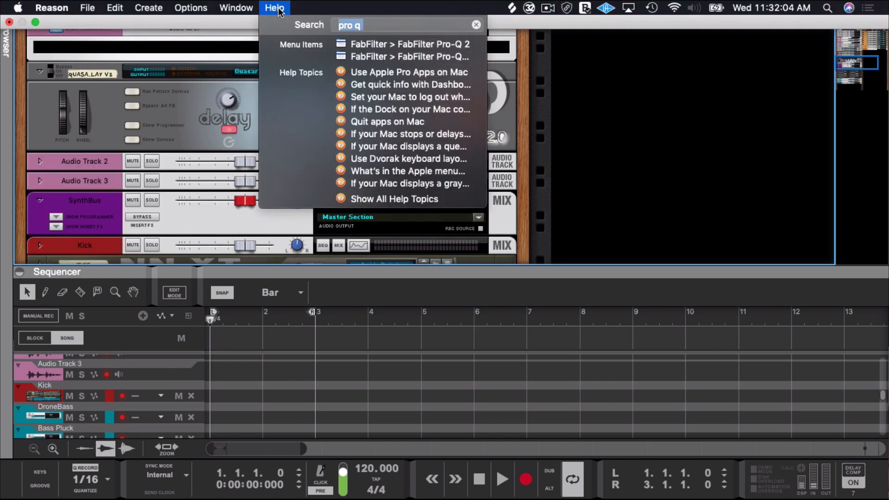
type("flanger")
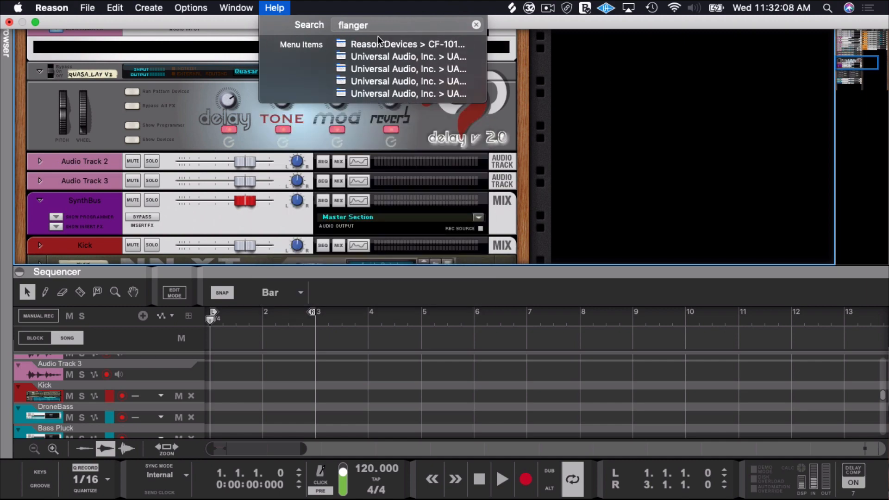
mouse_move(366, 71)
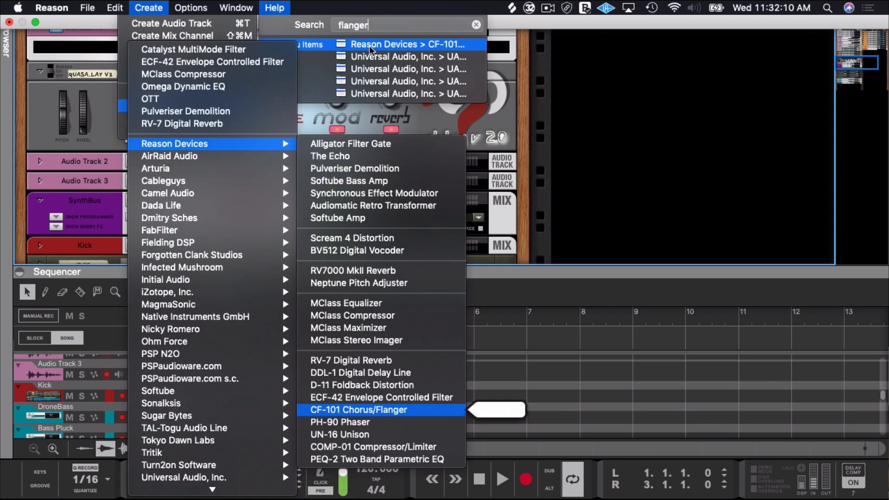
left_click(401, 42)
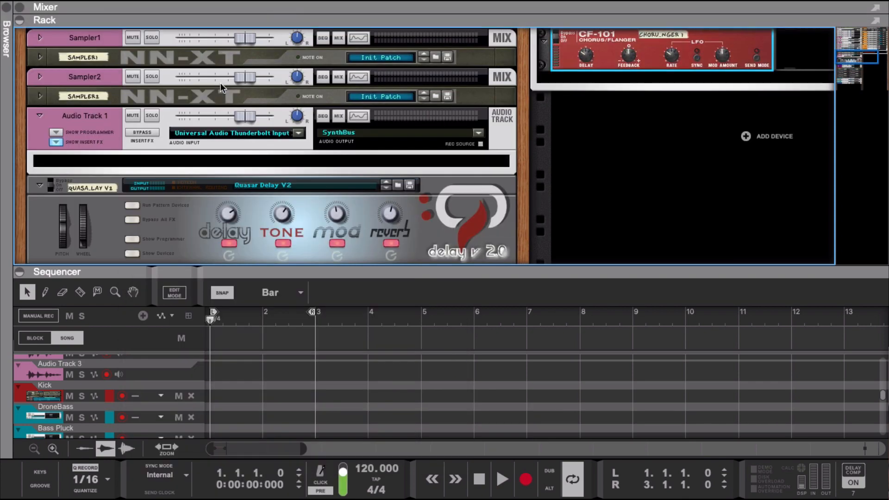
scroll(694, 63, "up", 2)
scroll(701, 60, "up", 4)
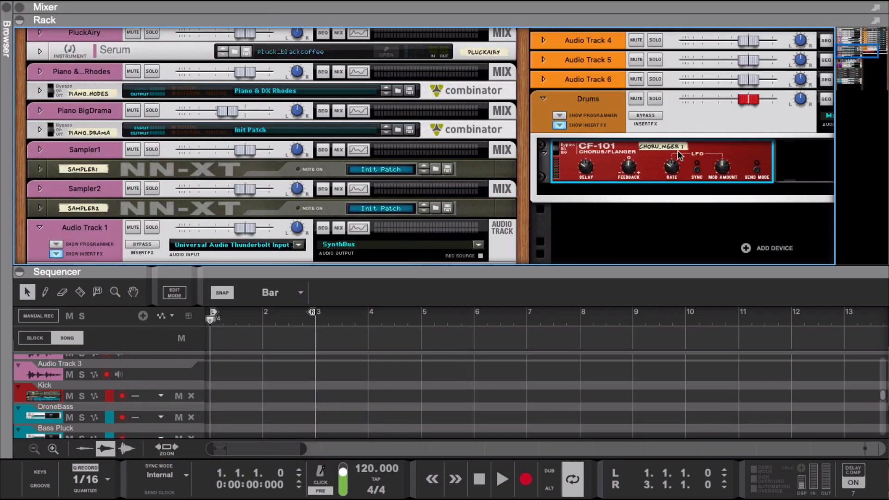
key("Delete")
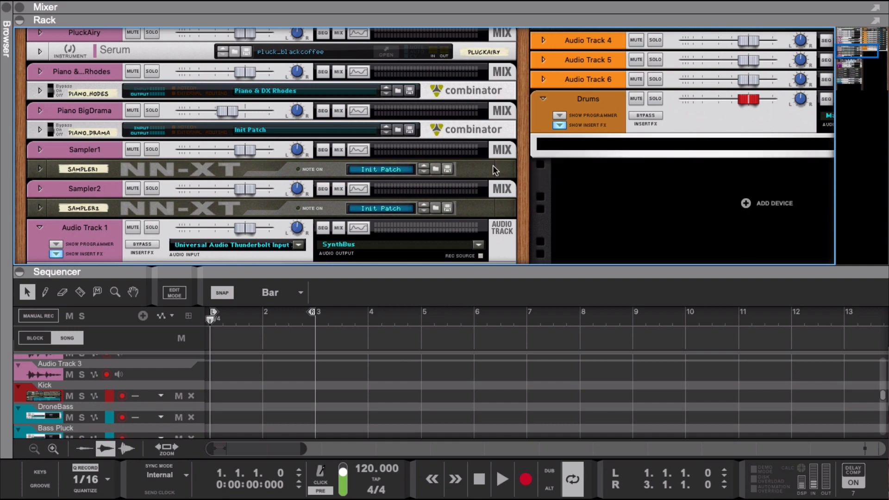
- Search the program's commands for "quasar delay" and clear the search text
mouse_move(362, 4)
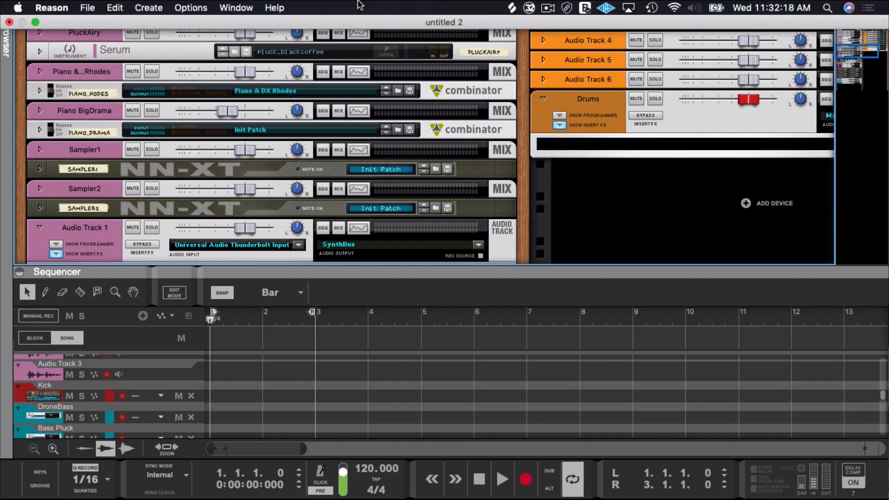
left_click(278, 7)
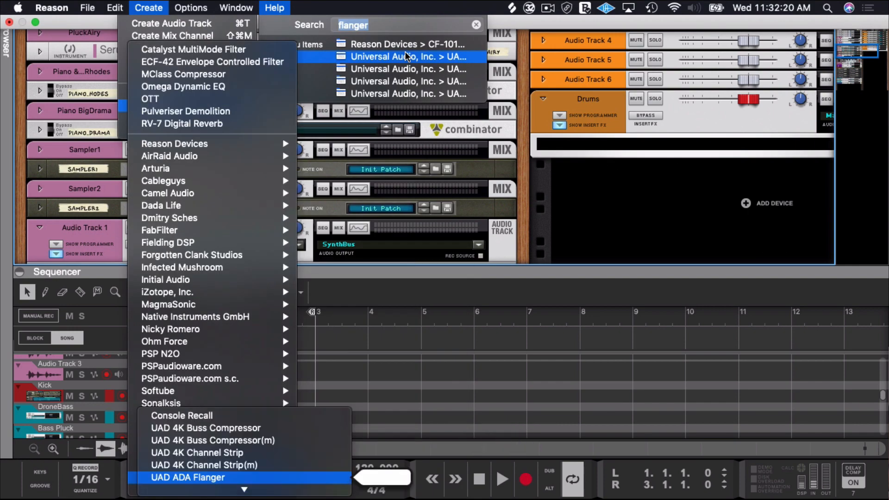
key("Escape")
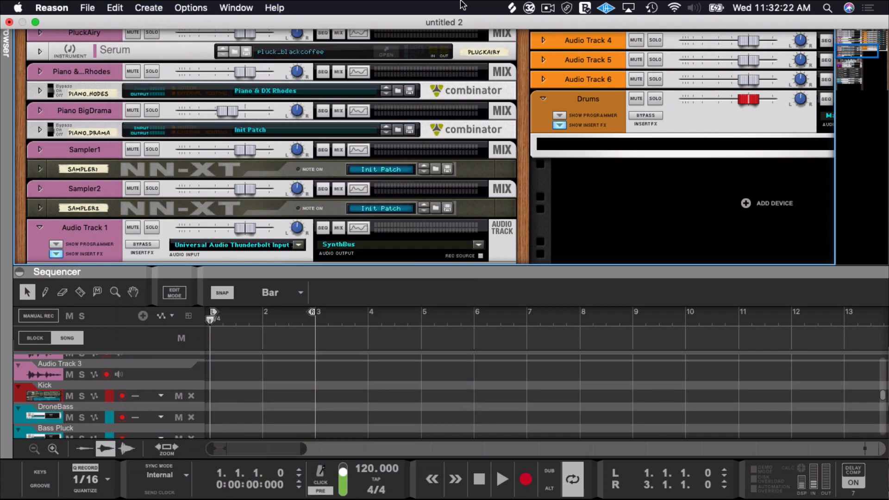
left_click(274, 7)
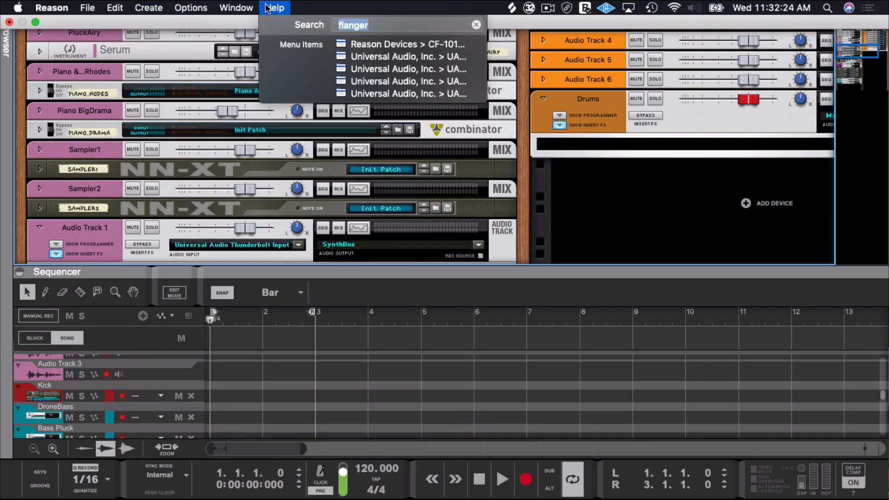
type("quasar dela")
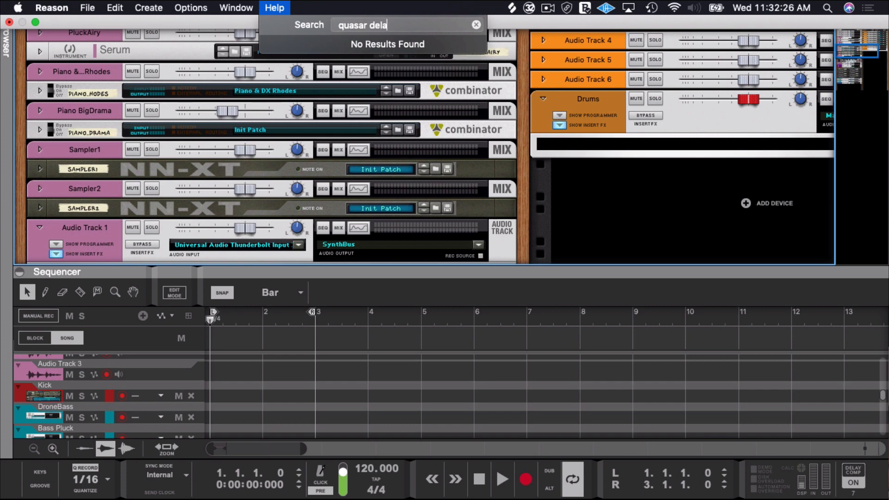
type("y")
key("BackSpace")
key("BackSpace")
key("BackSpace")
key("BackSpace")
key("BackSpace")
key("BackSpace")
key("BackSpace")
key("BackSpace")
key("BackSpace")
key("BackSpace")
key("BackSpace")
key("BackSpace")
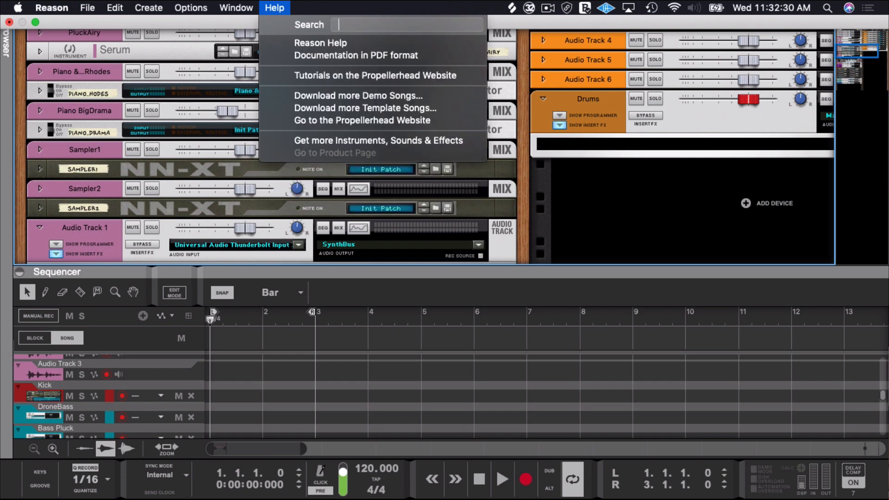
- Search for "delay", add the DDL-1 Digital Delay Line to the Drums insert effects and delete it again
type("delay")
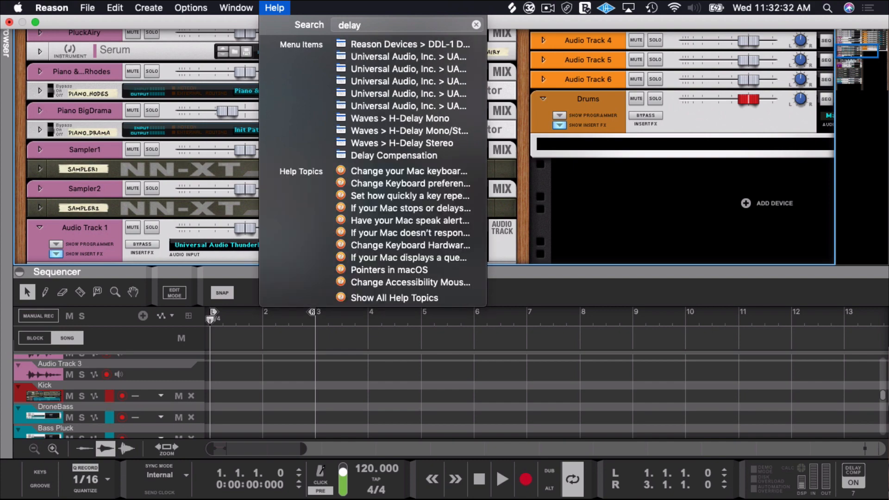
left_click(357, 42)
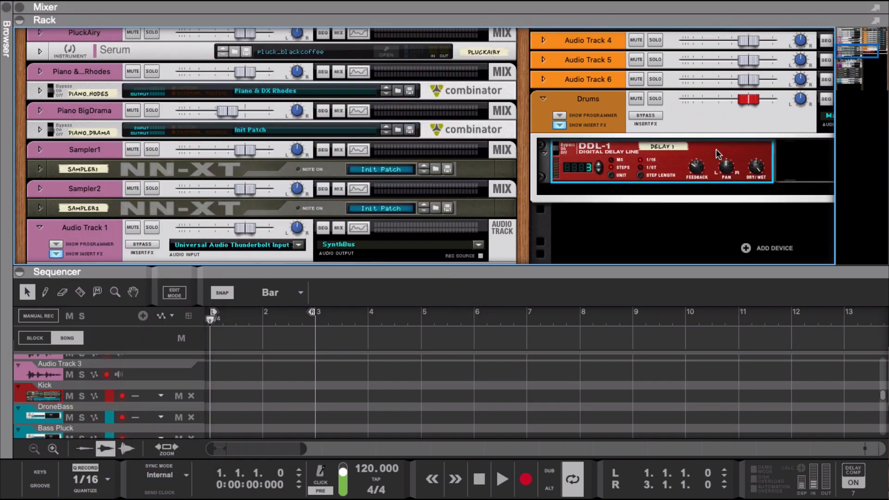
key("Delete")
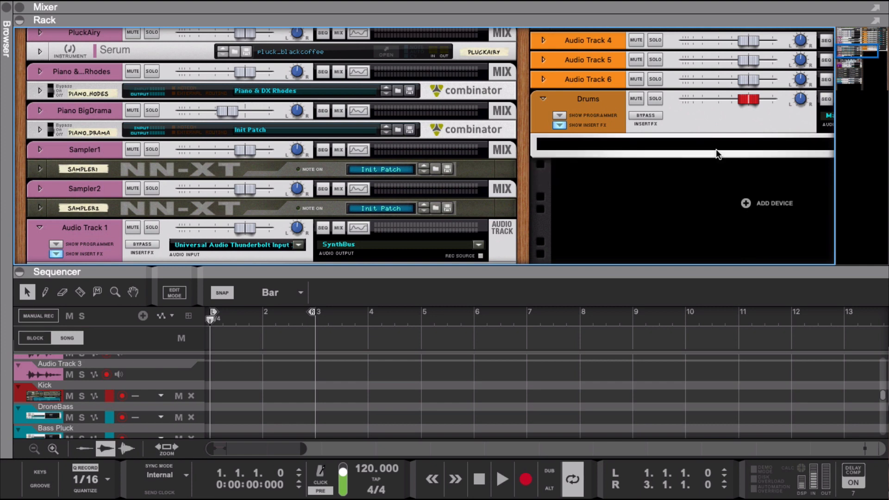
- Search the program's commands for "limiter" and add the COMP-01 Compressor/Limiter to the Drums insert effects
mouse_move(320, 4)
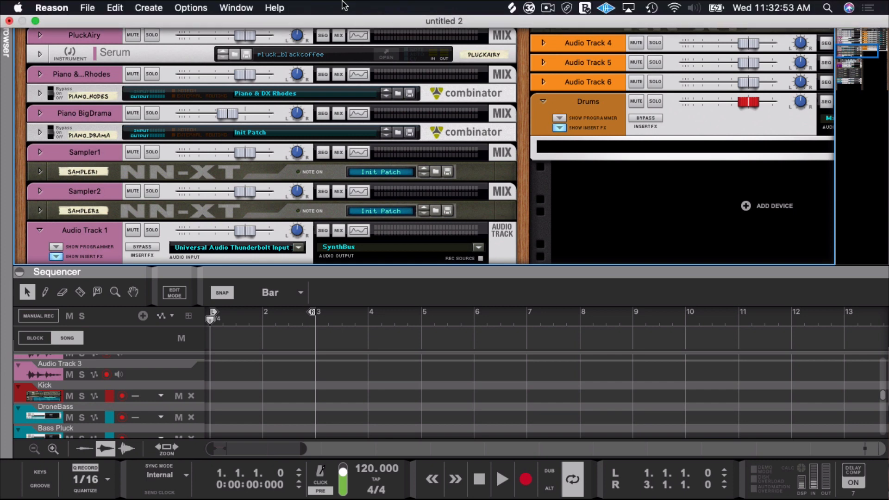
left_click(275, 8)
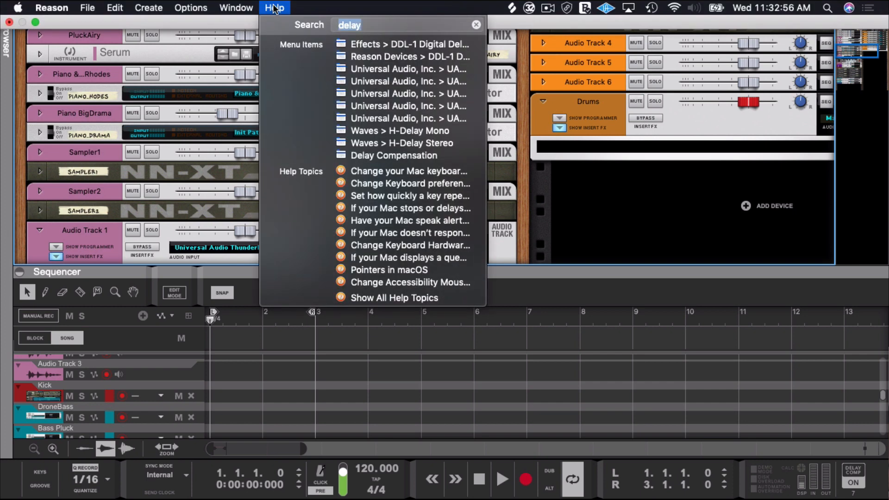
type("limiter")
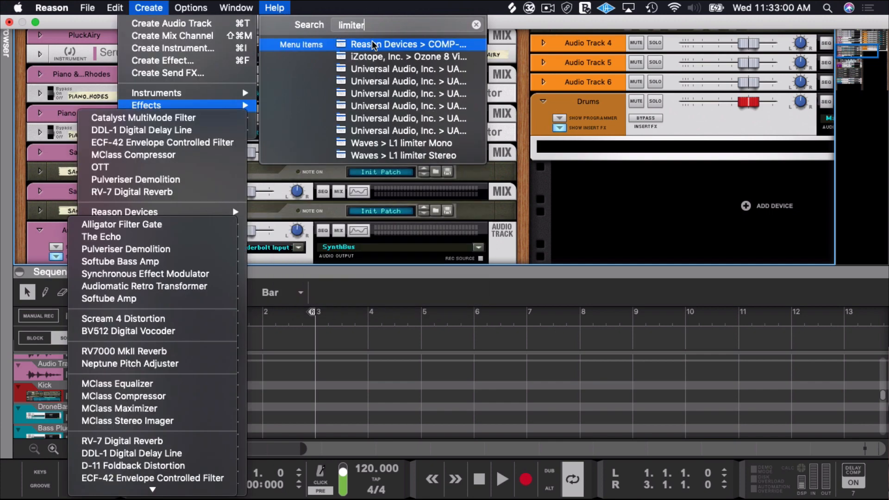
left_click(371, 44)
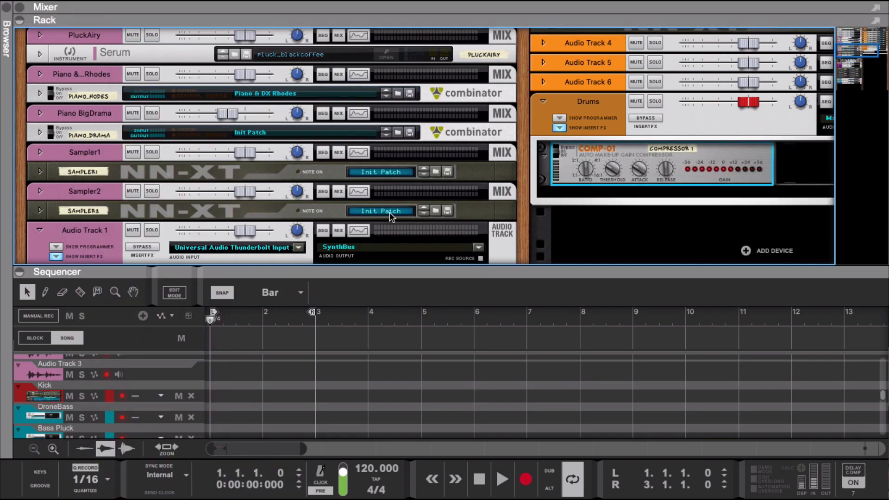